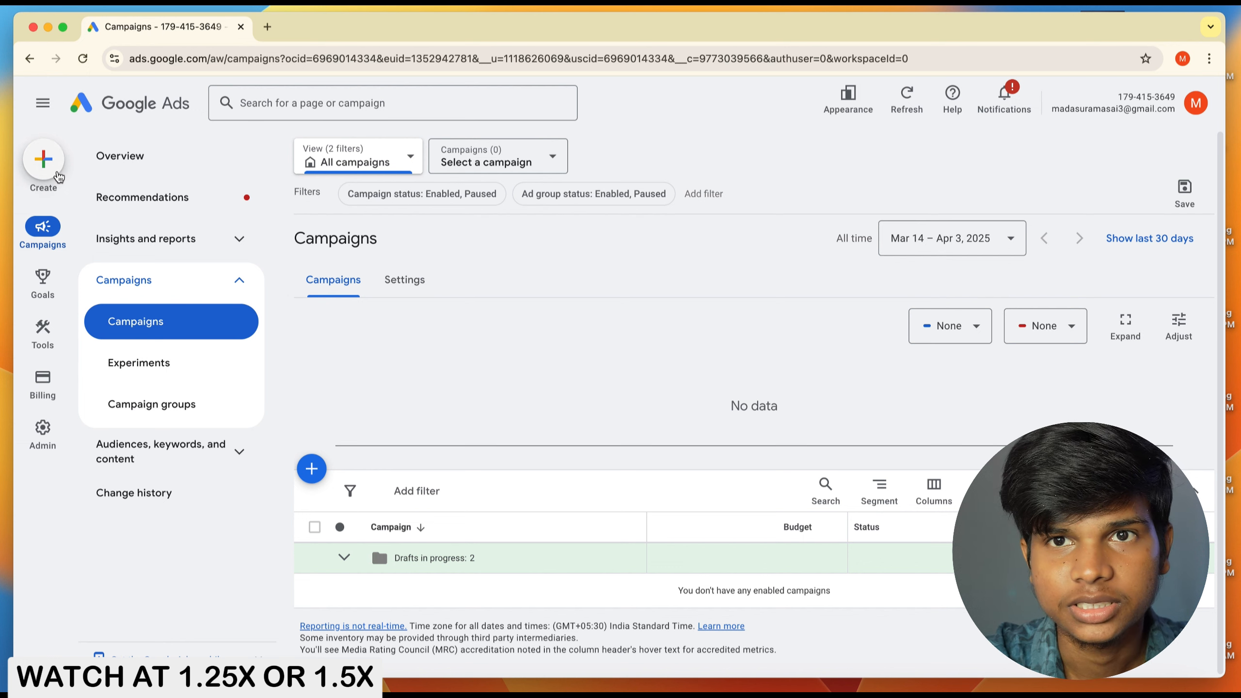
# Step: Create a new campaign without objective guidance and choose Display as the campaign type
pyautogui.click(44, 159)
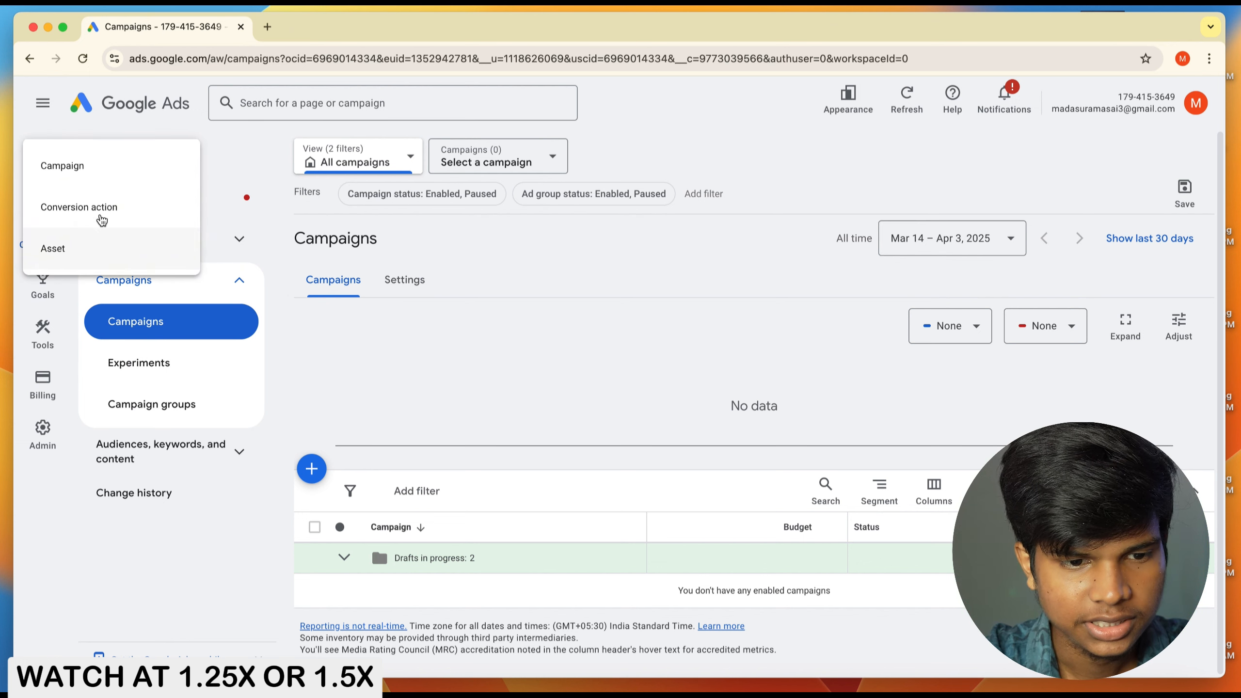
pyautogui.click(103, 172)
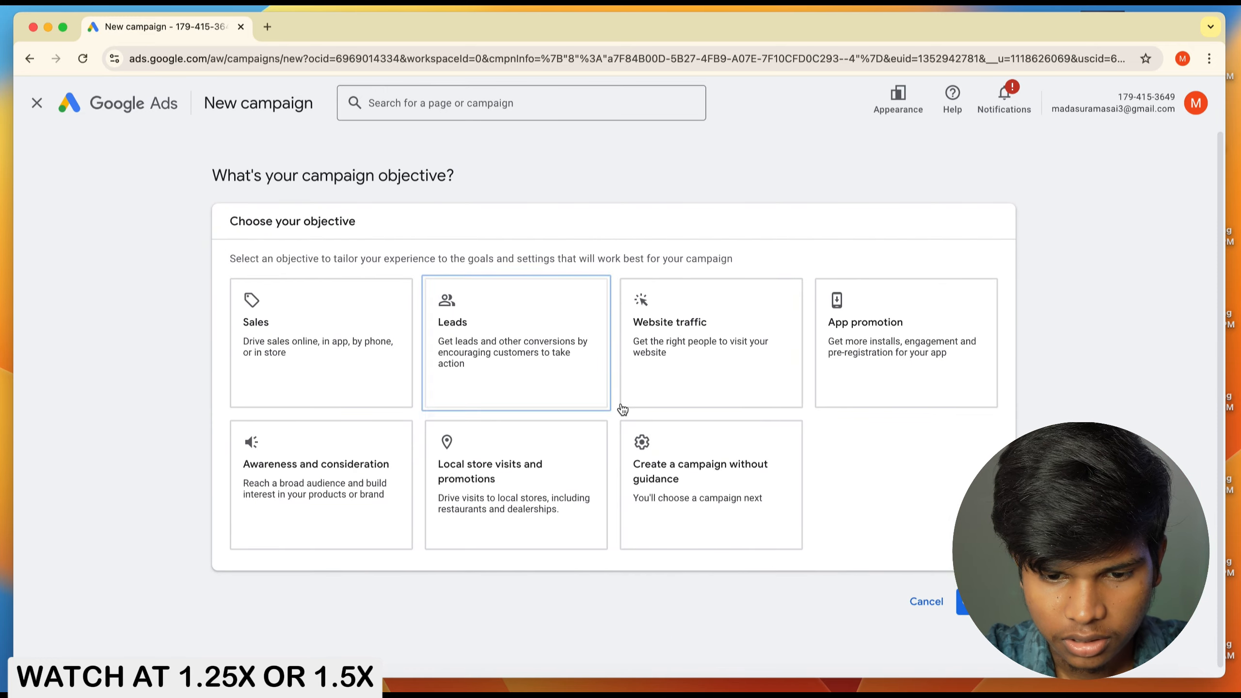
pyautogui.click(733, 497)
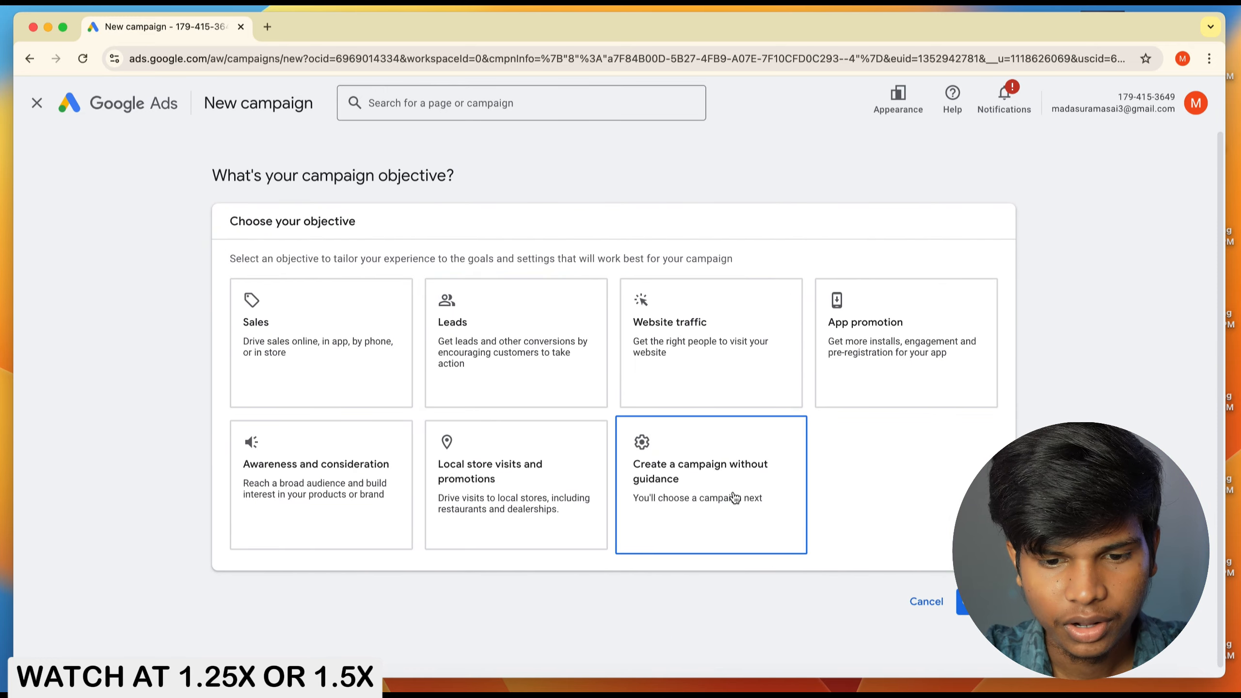
pyautogui.click(718, 477)
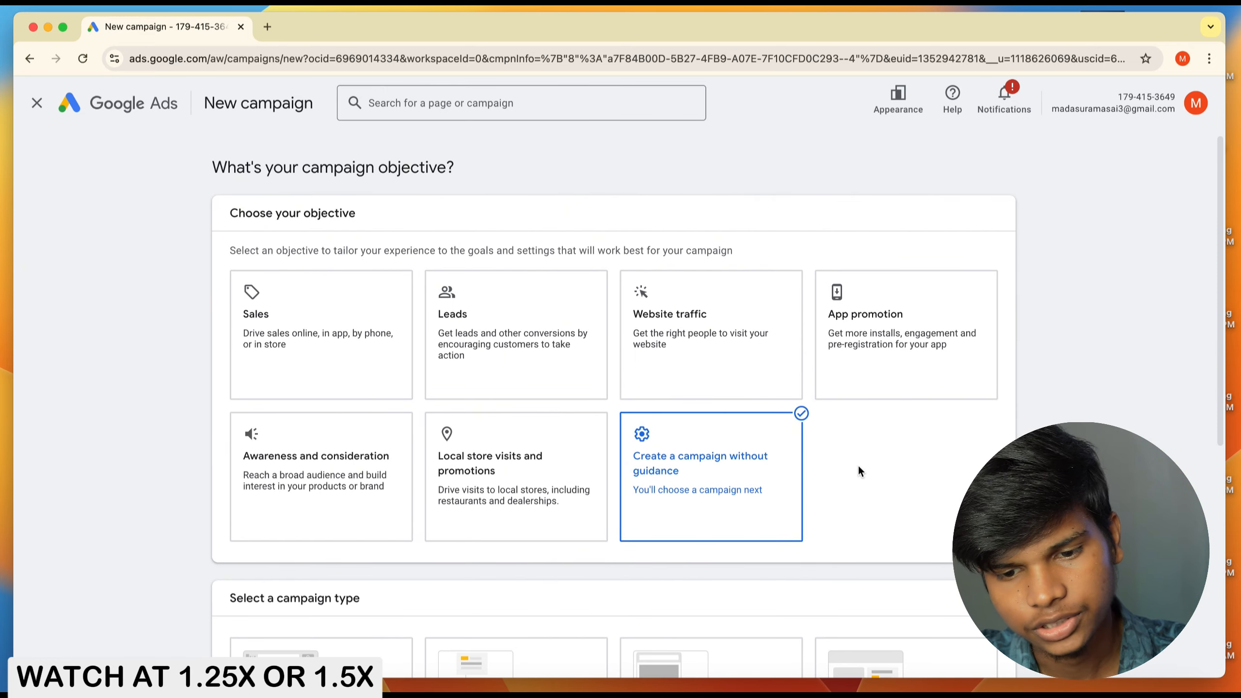
pyautogui.scroll(-8, 854, 440)
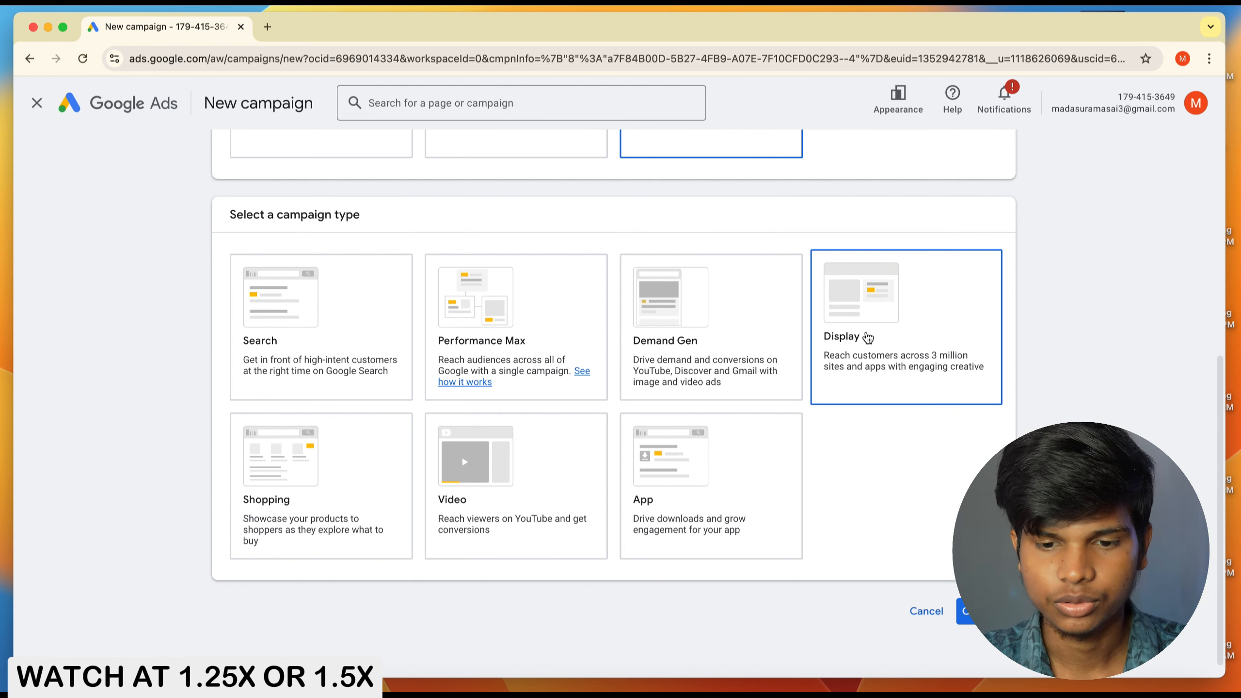
pyautogui.click(946, 306)
pyautogui.scroll(-5, 587, 440)
pyautogui.click(319, 523)
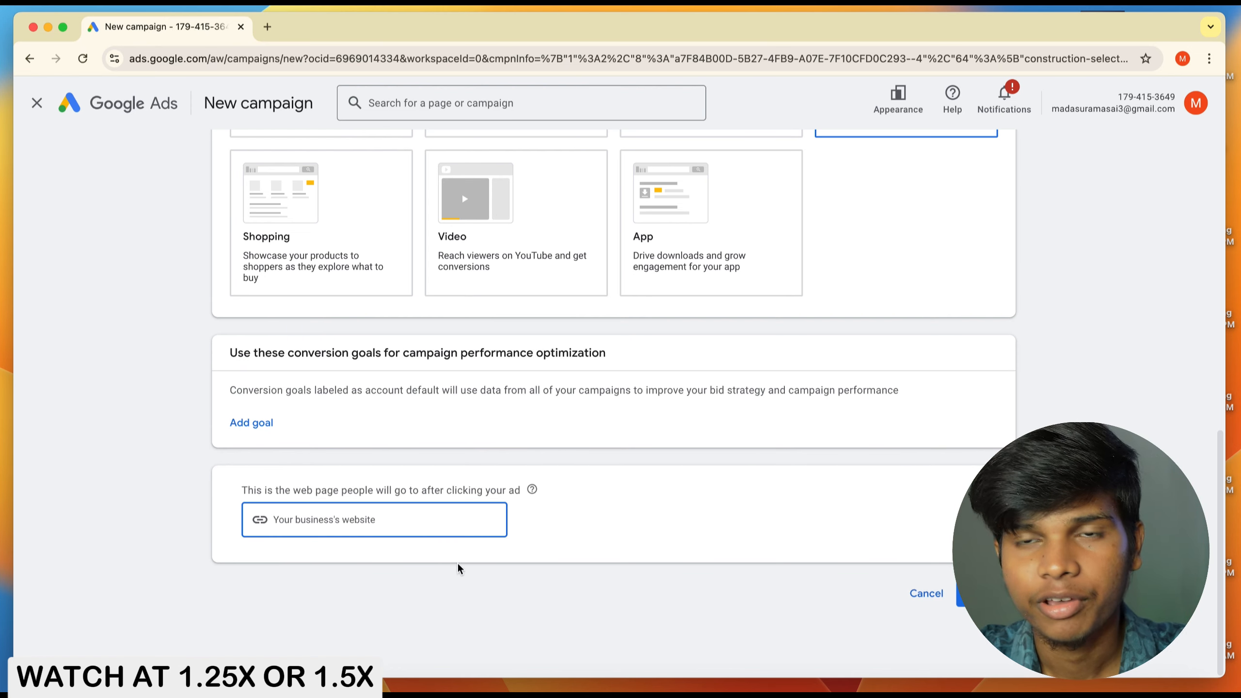
pyautogui.click(268, 27)
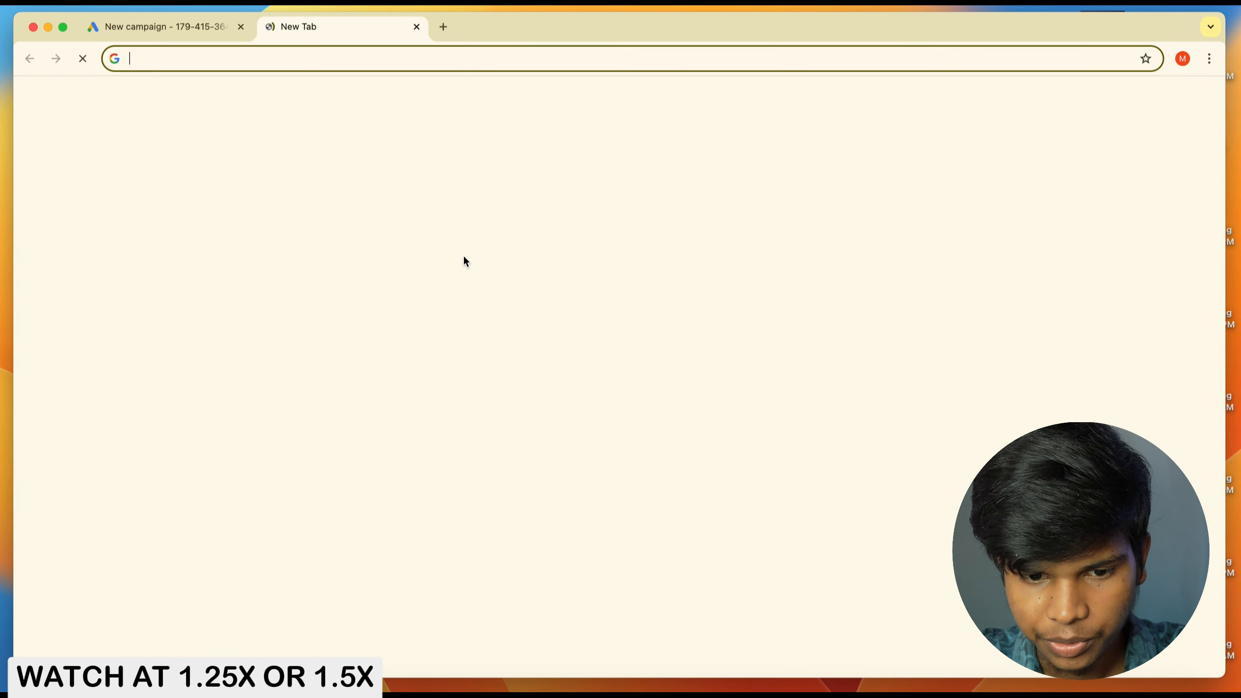
pyautogui.click(494, 294)
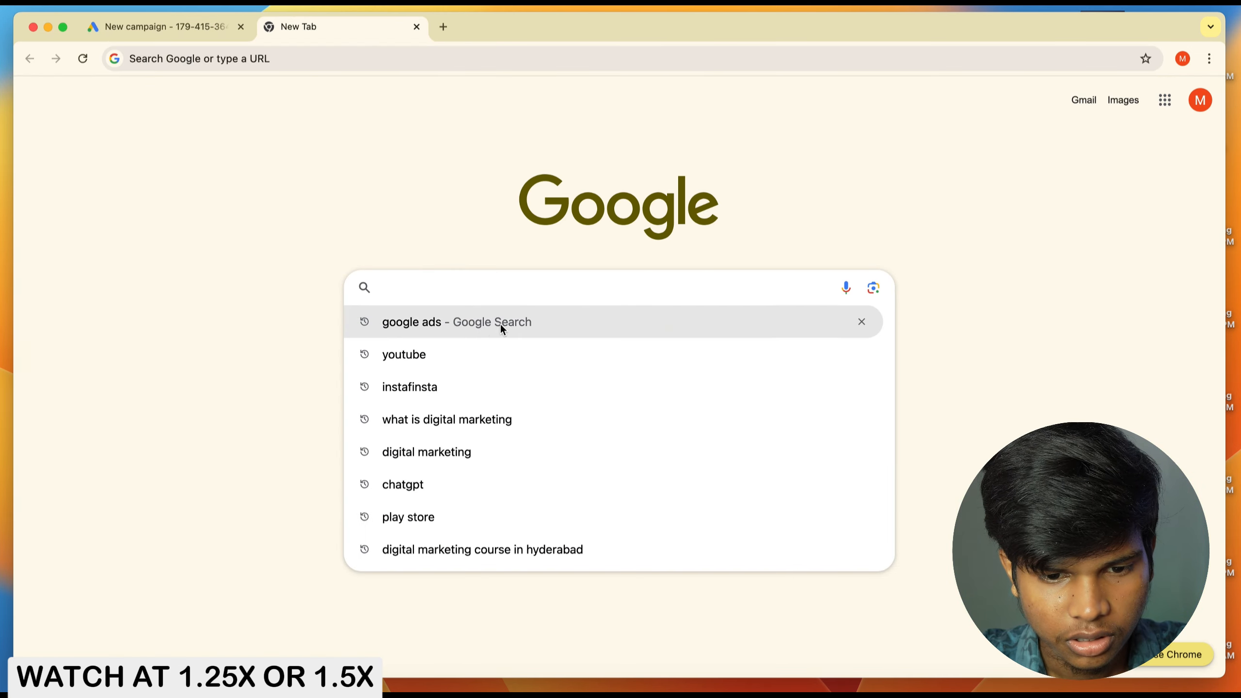
pyautogui.click(467, 376)
pyautogui.click(322, 57)
pyautogui.press('super+c')
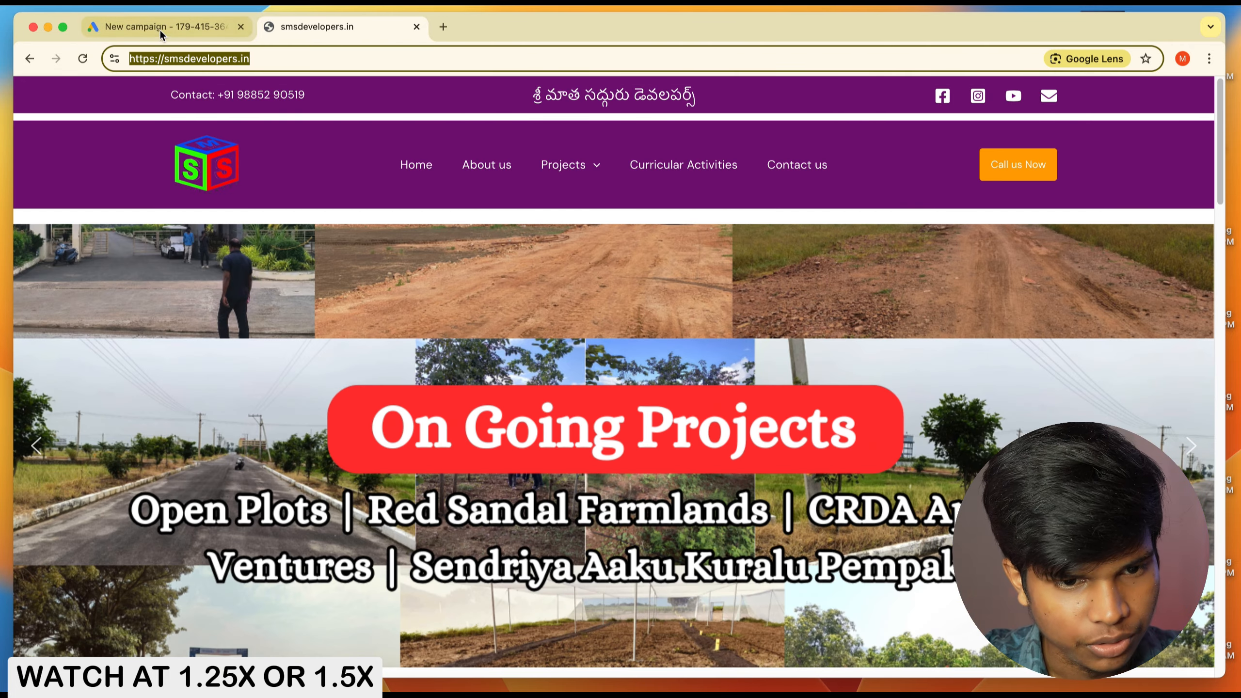
pyautogui.click(159, 26)
pyautogui.click(401, 533)
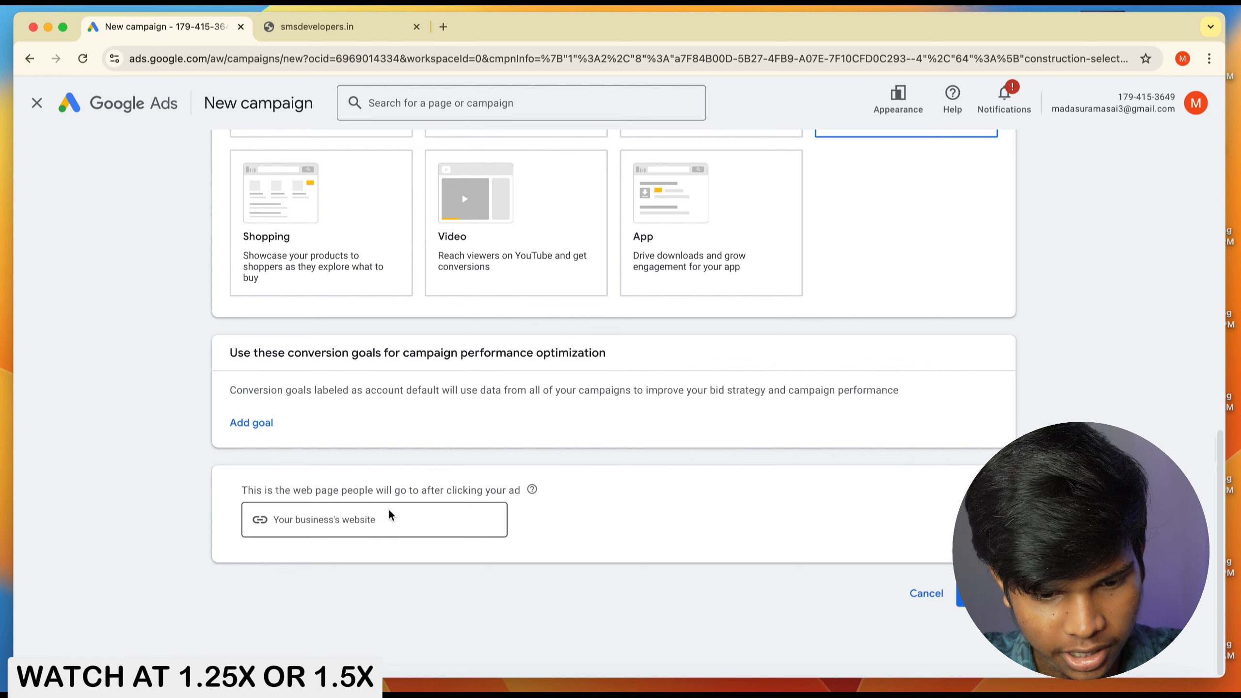
pyautogui.press('super+v')
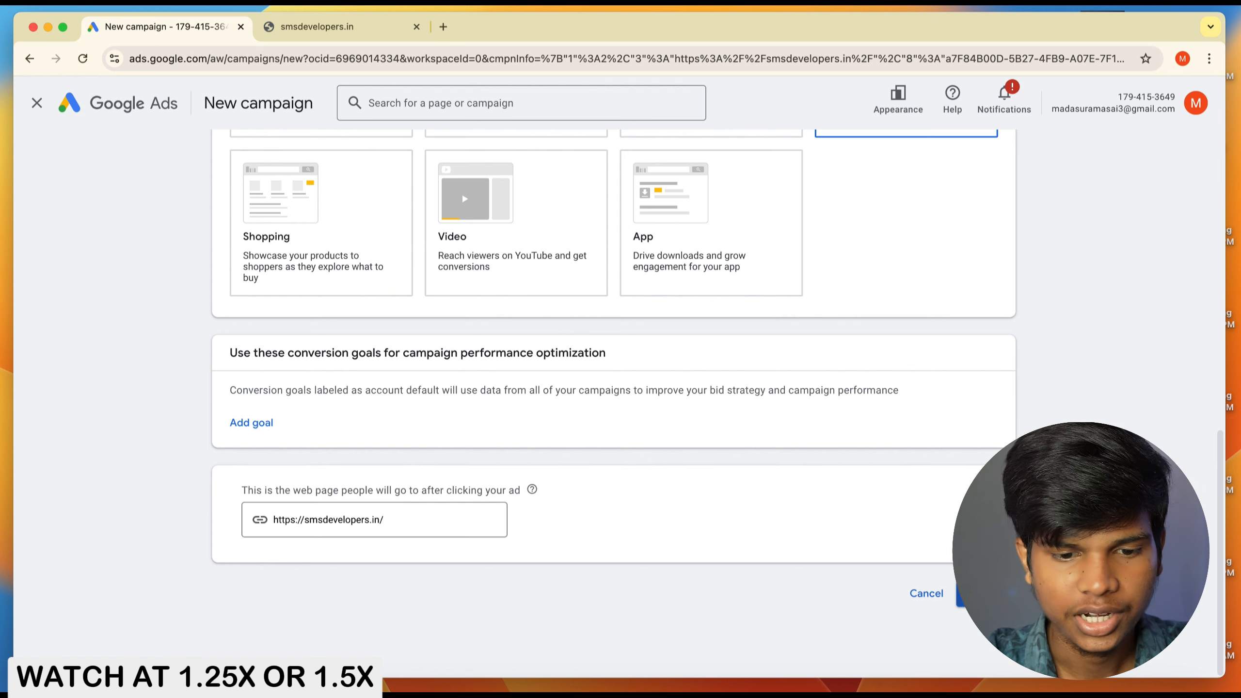
# Step: Keep Display-1 as the campaign name and continue to the campaign settings
pyautogui.scroll(-3, 549, 488)
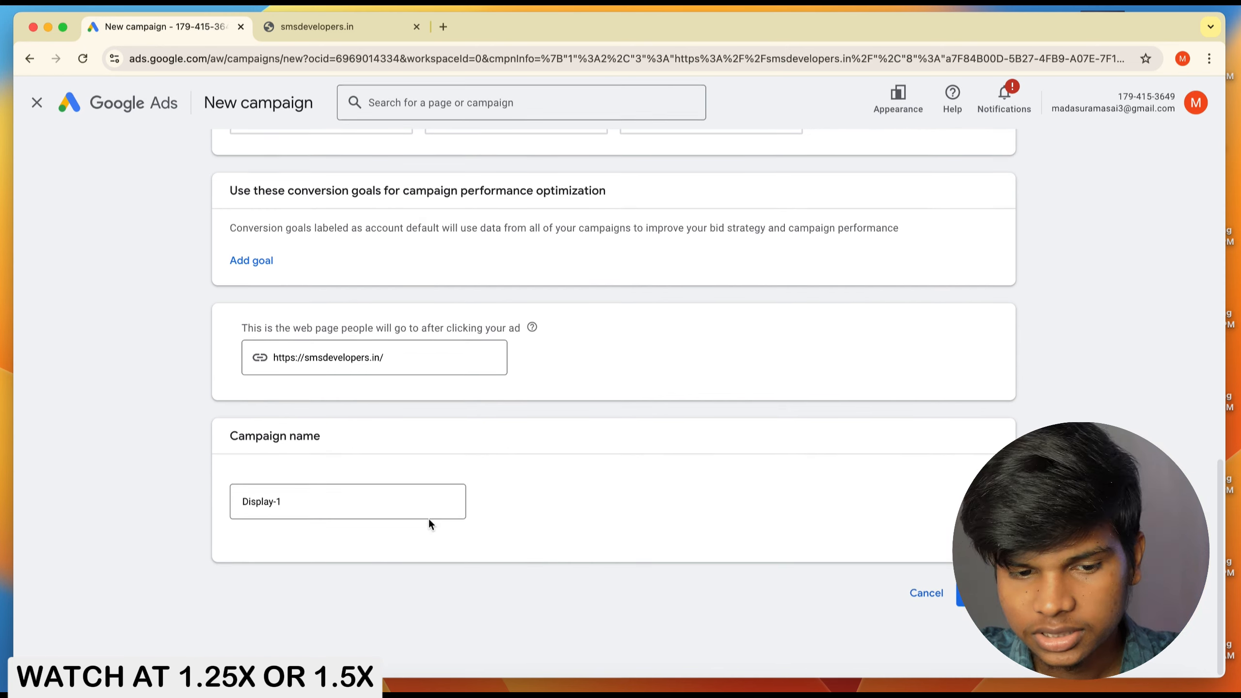
pyautogui.tripleClick(363, 502)
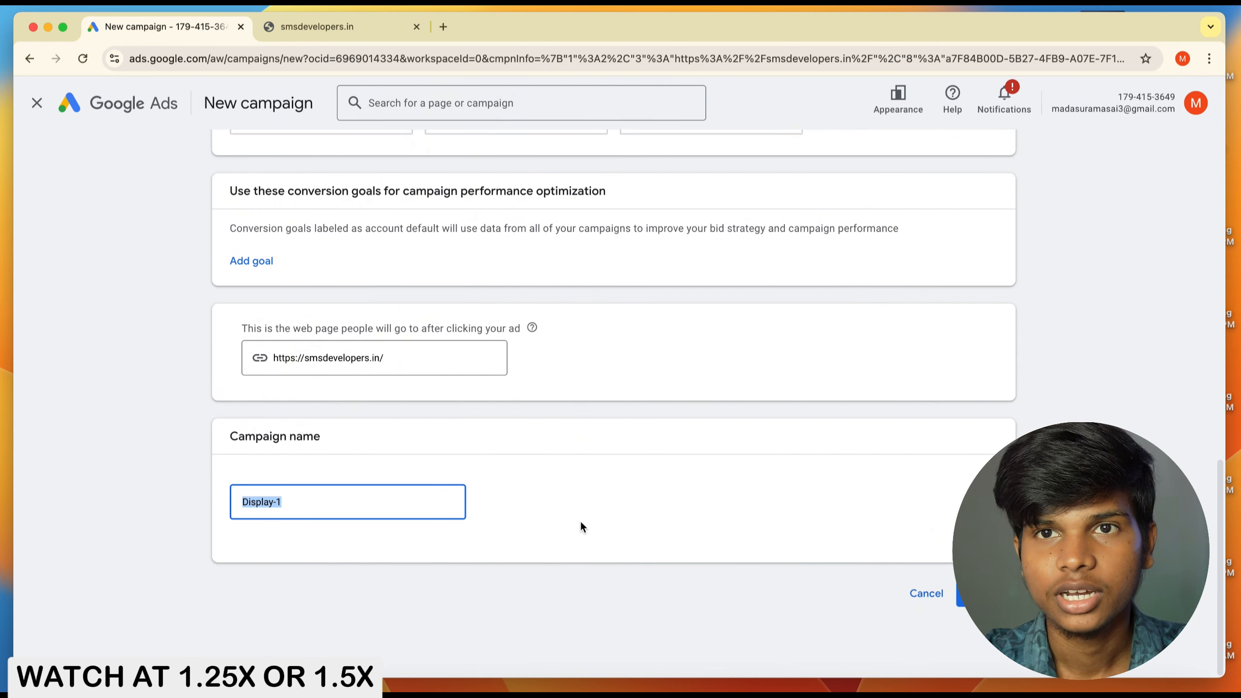
pyautogui.click(594, 503)
pyautogui.click(985, 594)
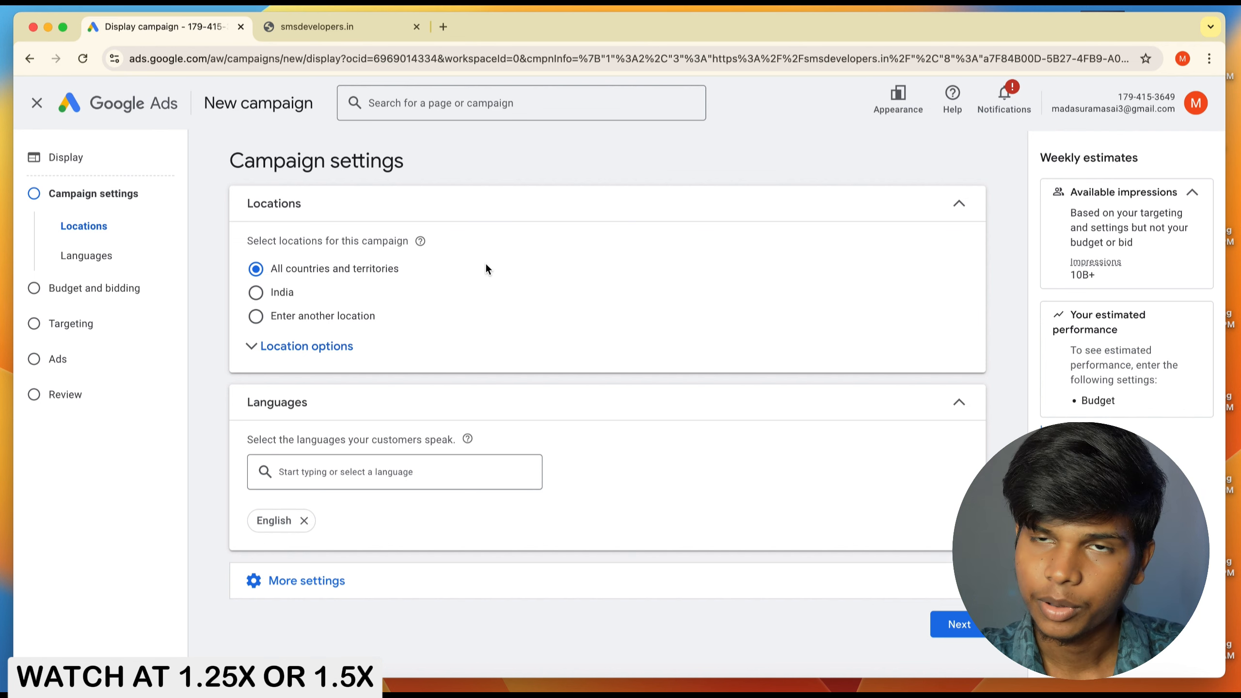
# Step: Restrict the campaign to a custom location and include the city of Vijayawada, Andhra Pradesh, India
pyautogui.click(256, 316)
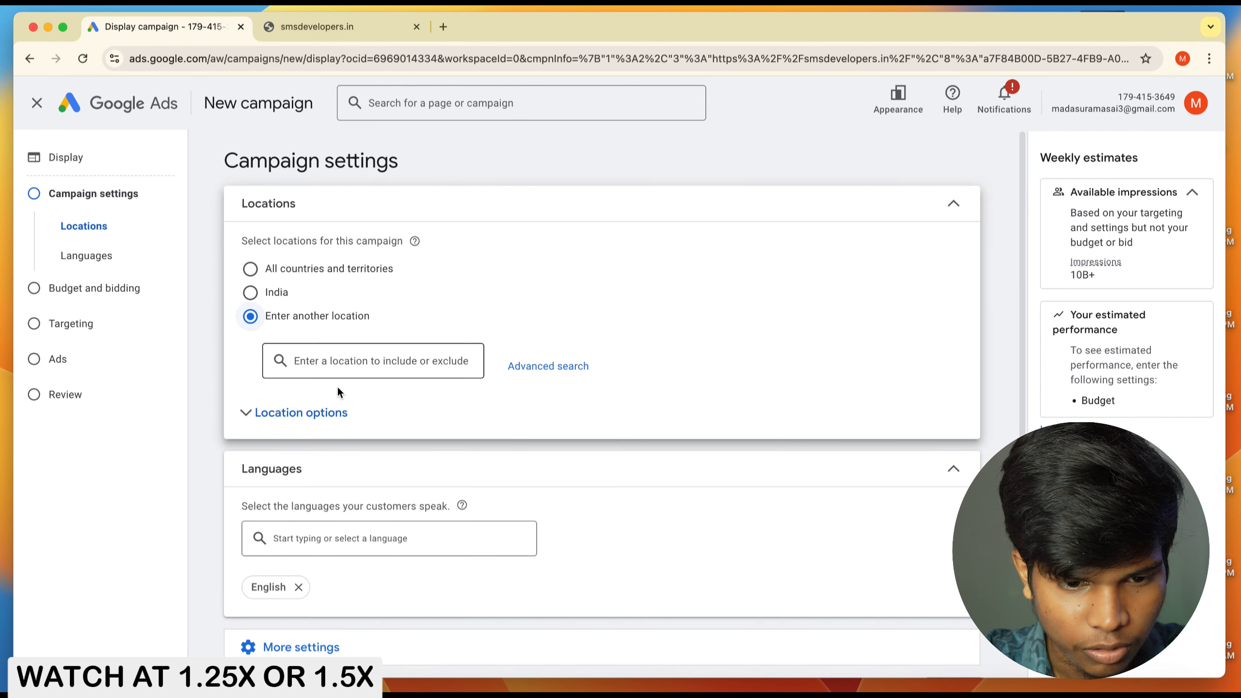
pyautogui.click(396, 360)
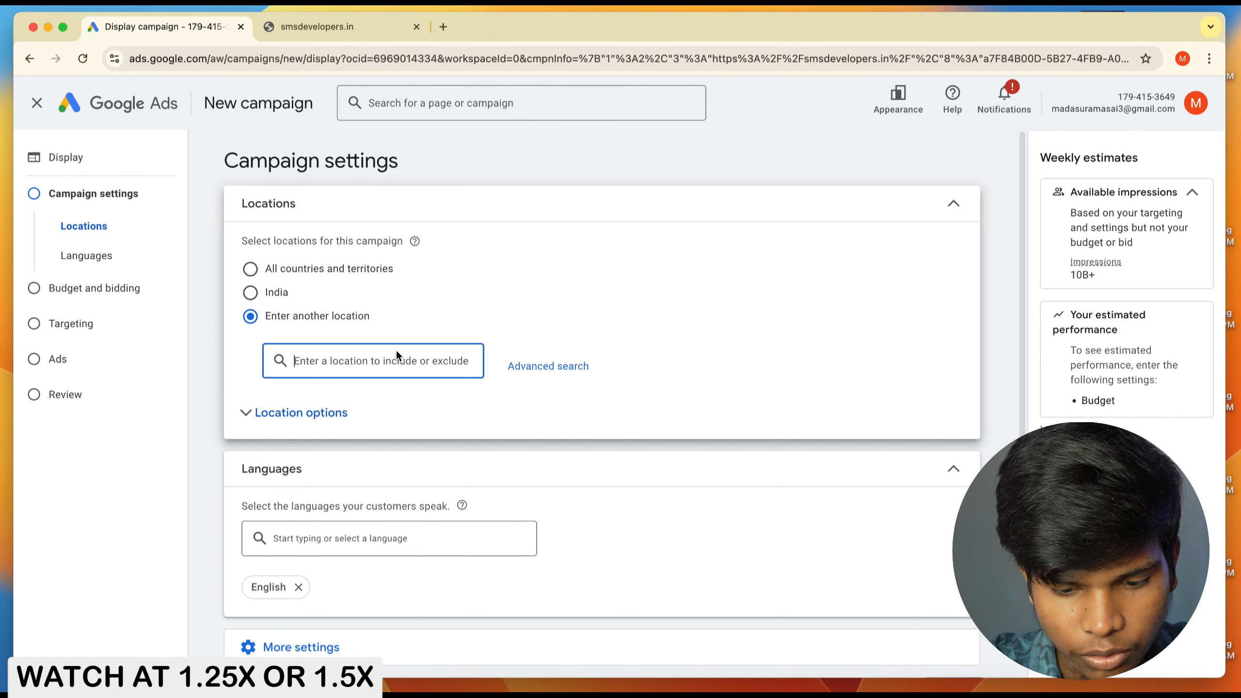
pyautogui.write('vijy')
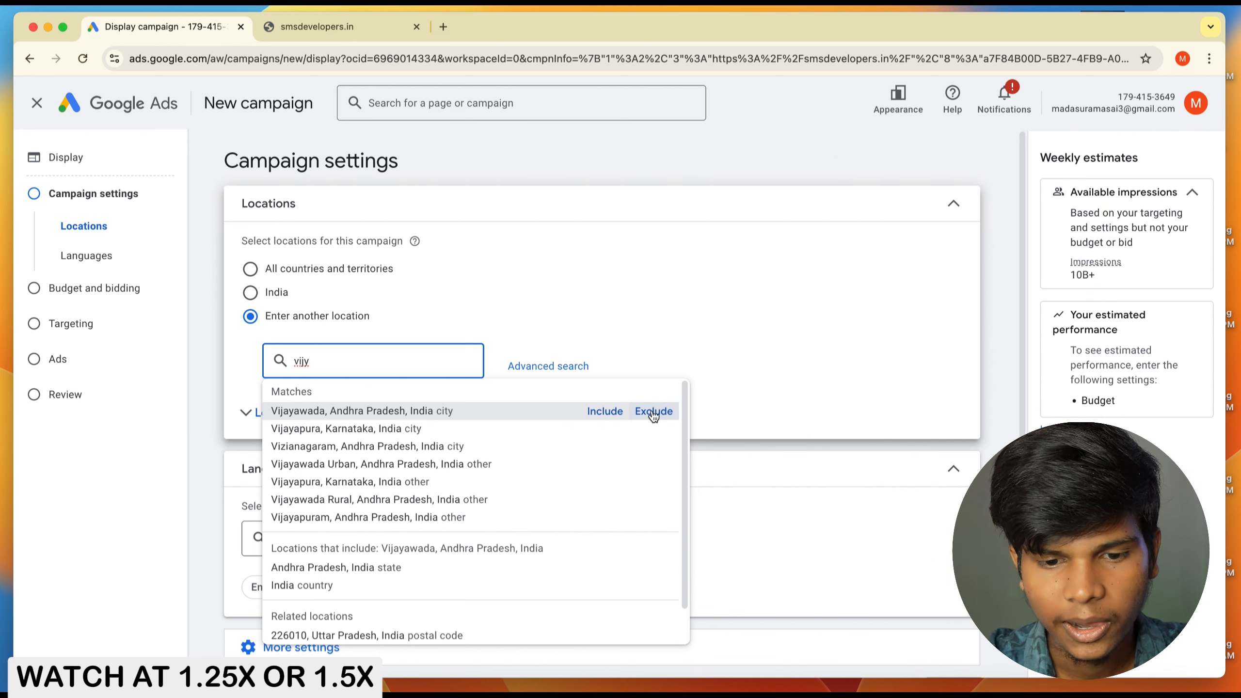
pyautogui.click(600, 417)
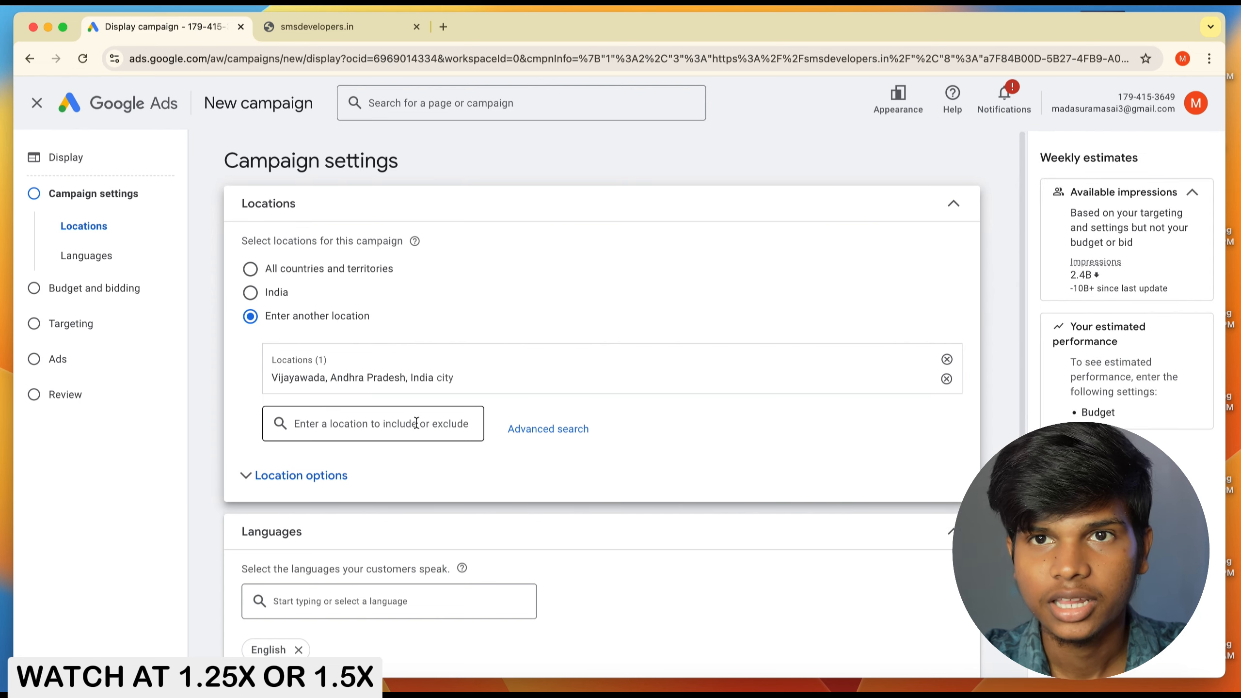
# Step: Set the location option to Presence, covering people in or regularly in the included locations
pyautogui.click(291, 476)
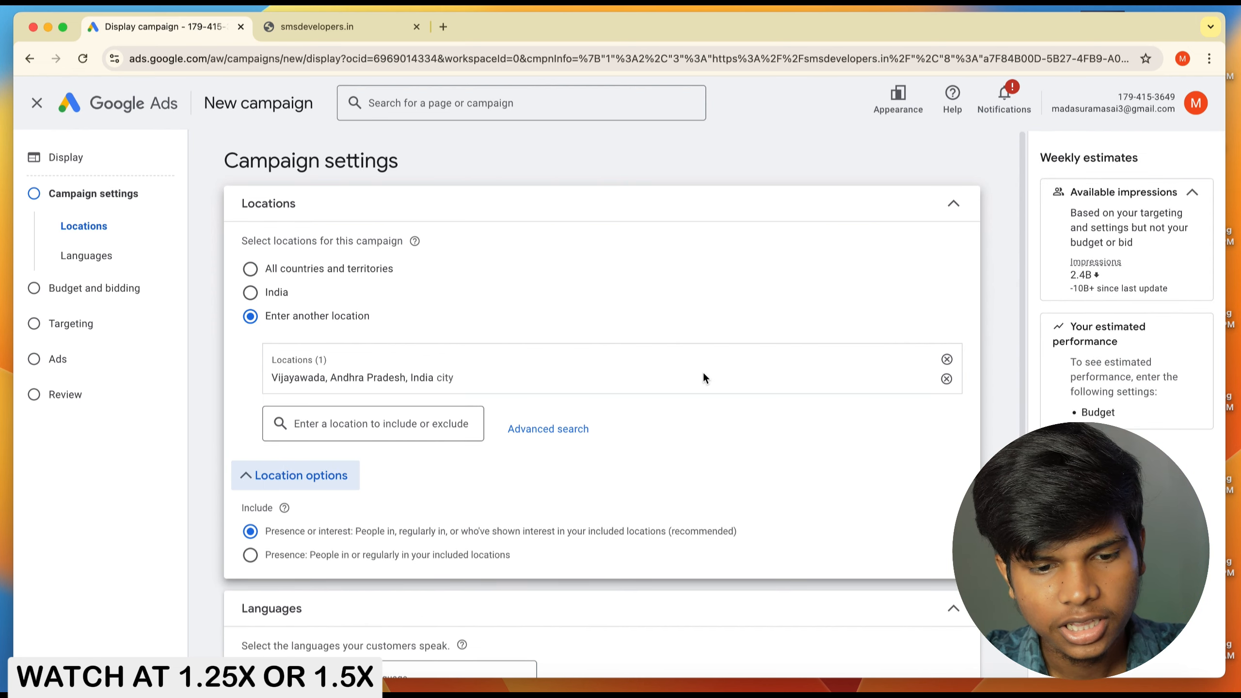
pyautogui.scroll(-3, 700, 374)
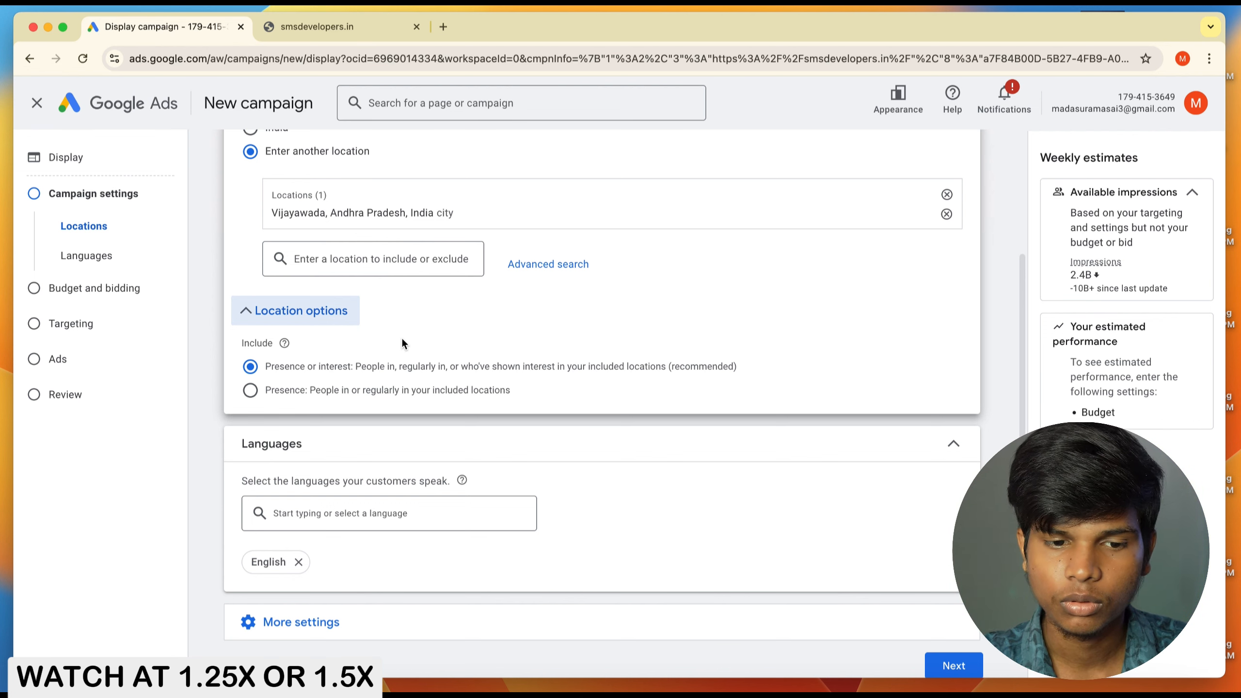
pyautogui.click(250, 391)
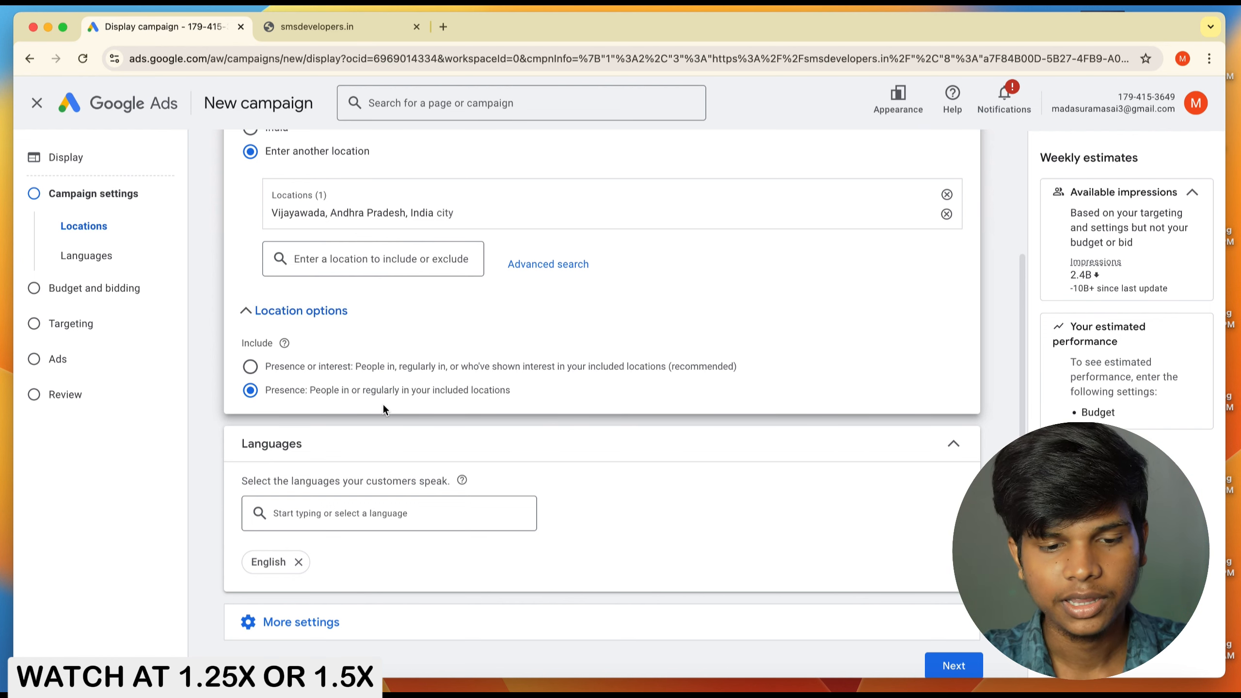
pyautogui.click(392, 528)
pyautogui.click(634, 471)
pyautogui.scroll(-1, 625, 472)
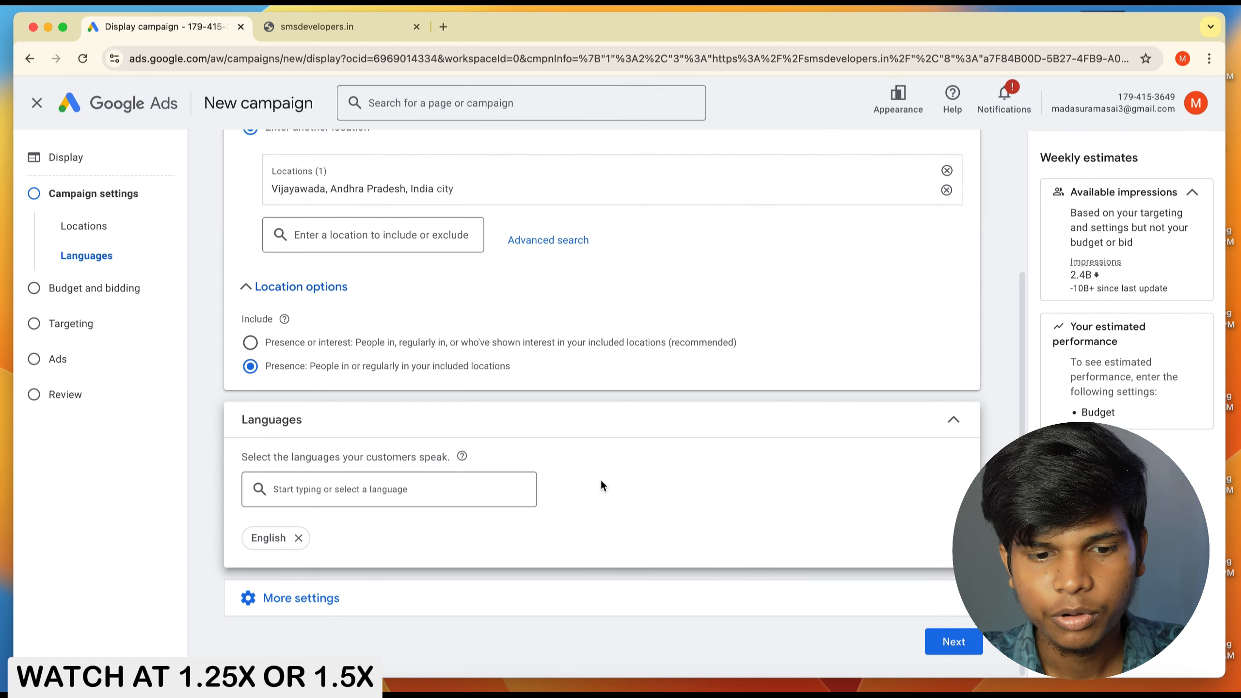
pyautogui.click(452, 488)
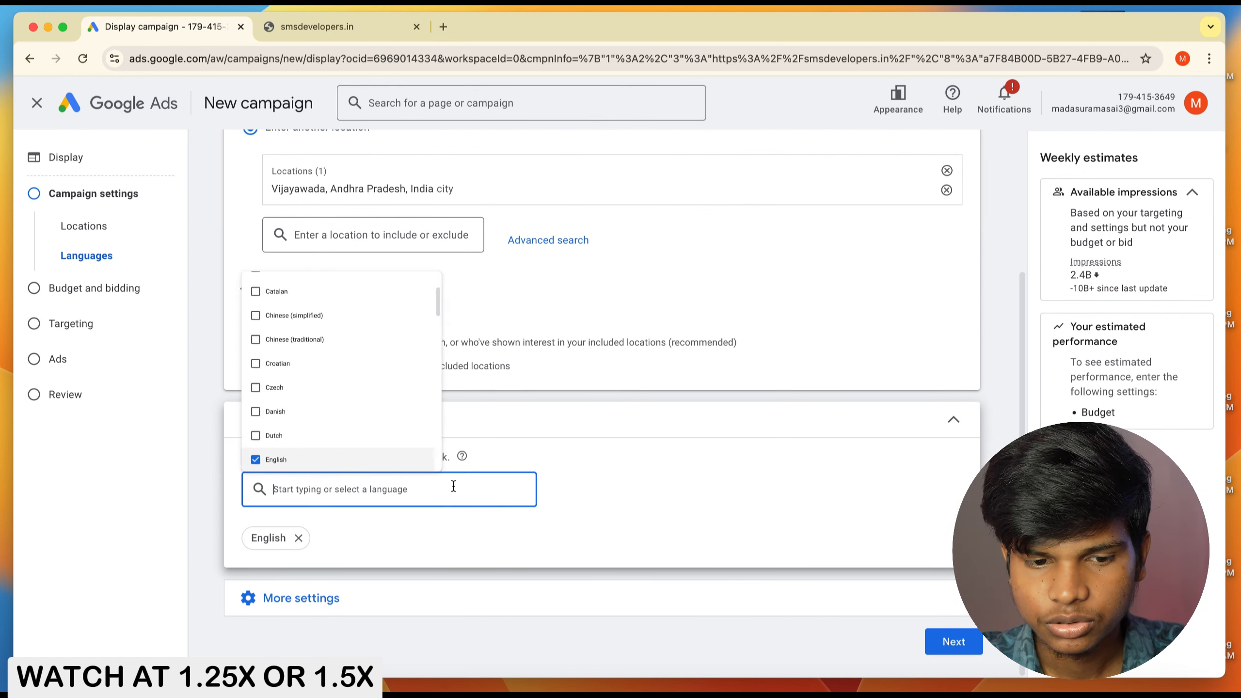
pyautogui.click(689, 472)
# Step: Include the city of Hyderabad, Telangana, India as another target location
pyautogui.click(380, 239)
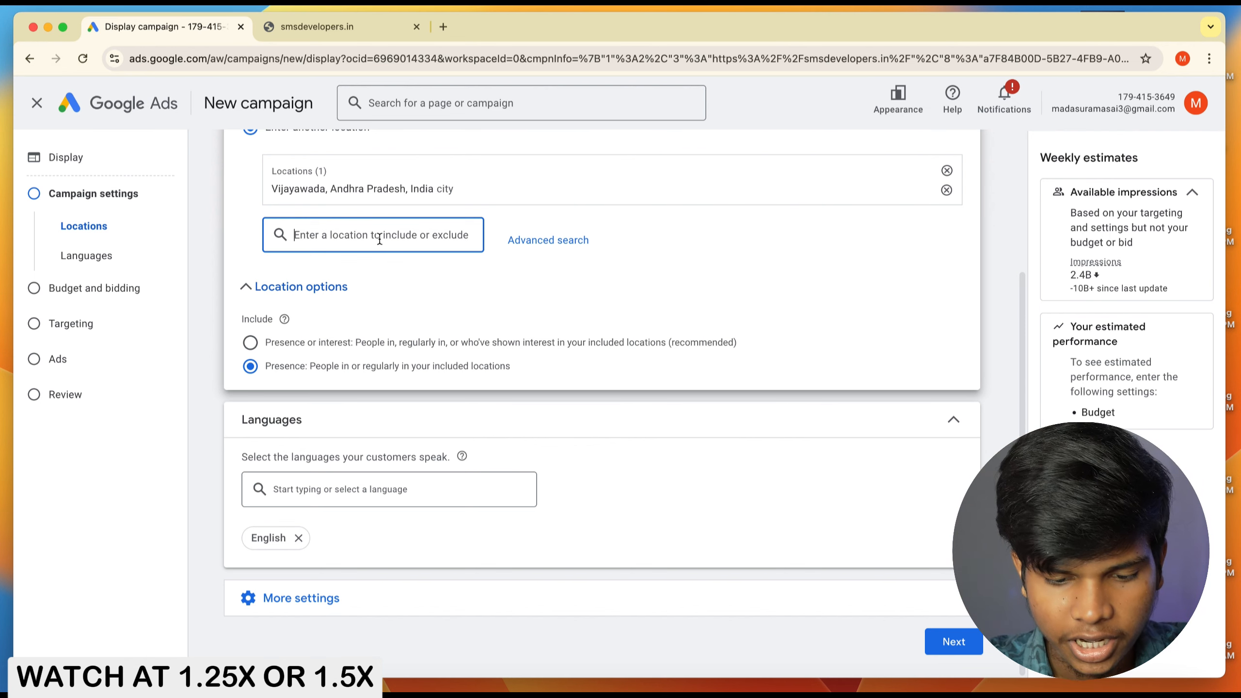
pyautogui.write('hyder')
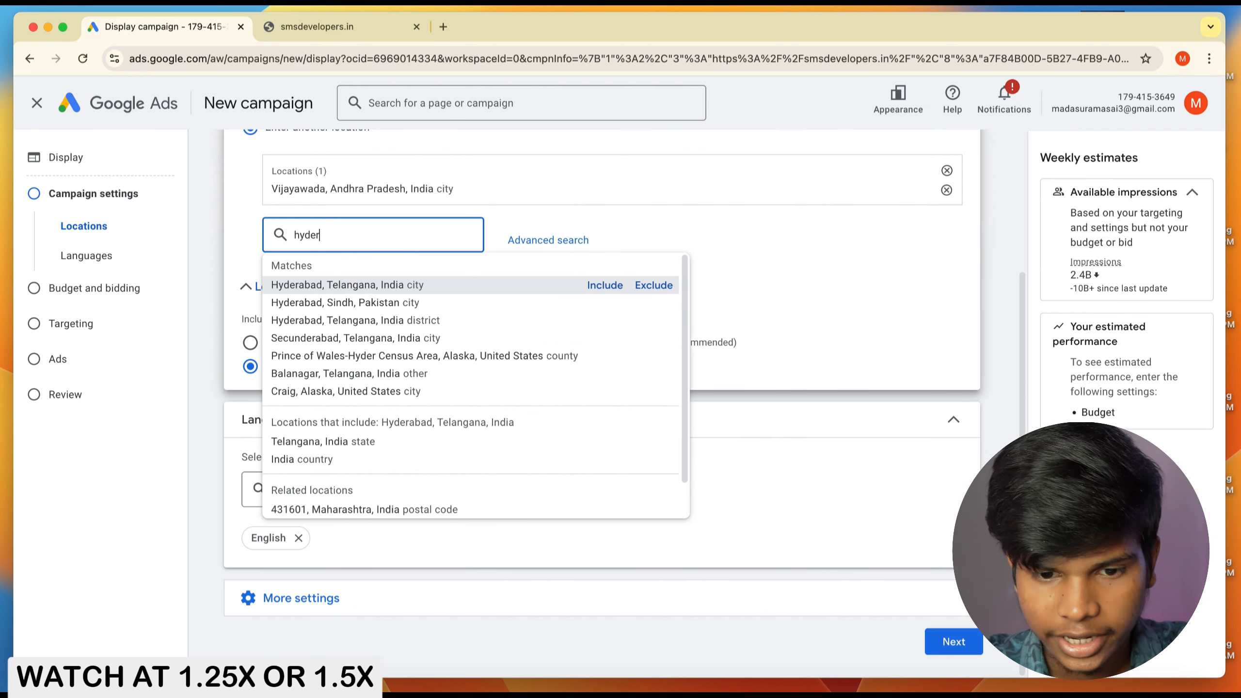
pyautogui.click(605, 285)
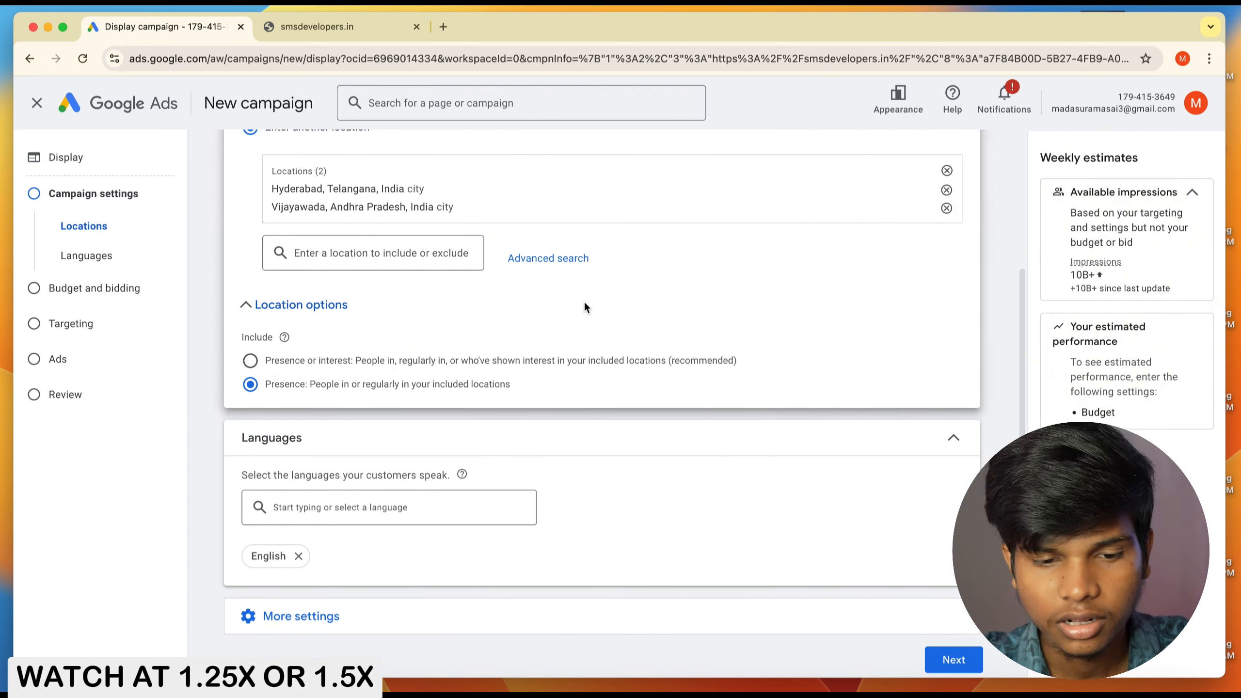
# Step: Keep English as the campaign language and continue to the budget and bidding settings
pyautogui.click(424, 508)
pyautogui.scroll(-1, 637, 477)
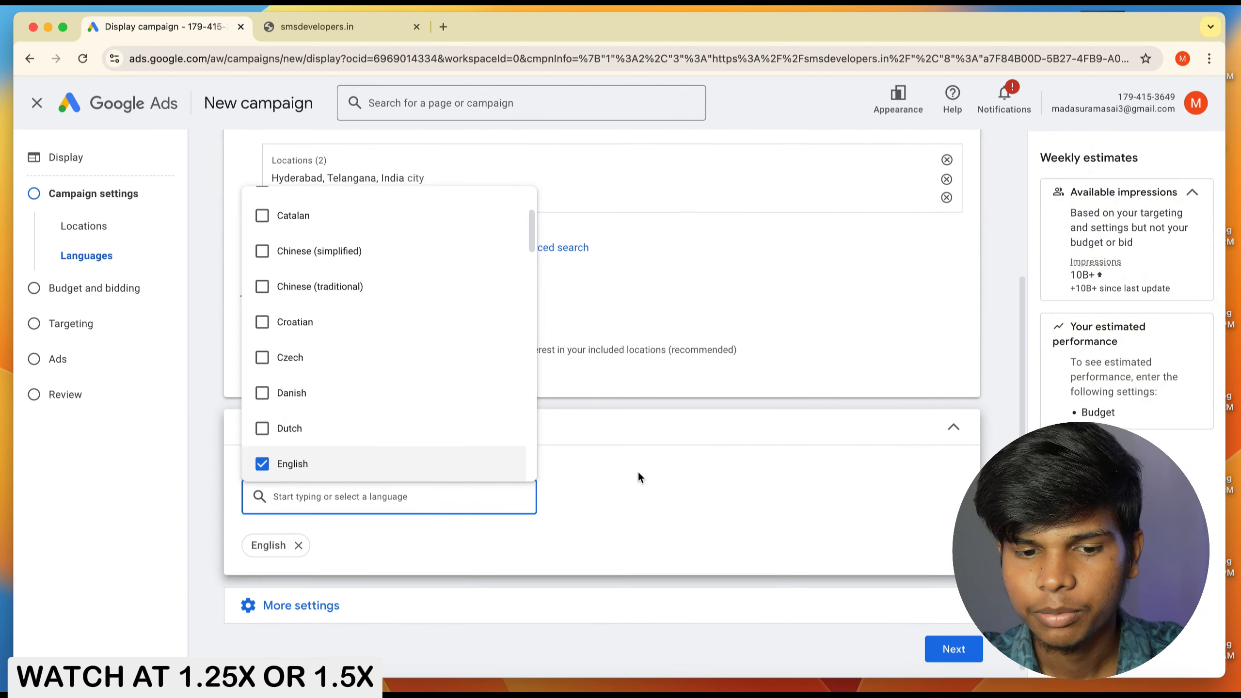
pyautogui.click(641, 474)
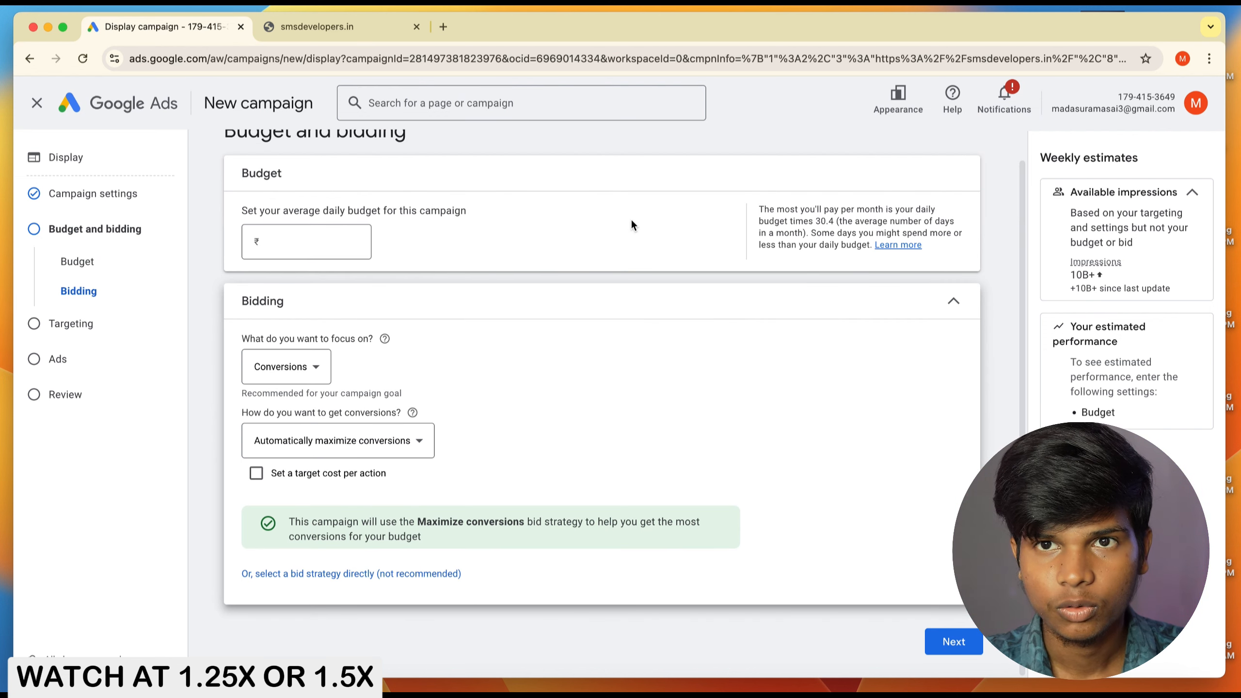
# Step: Set the average daily budget to ₹500 and keep bidding focused on Conversions with Automatically maximize conversions
pyautogui.click(317, 236)
pyautogui.write('500')
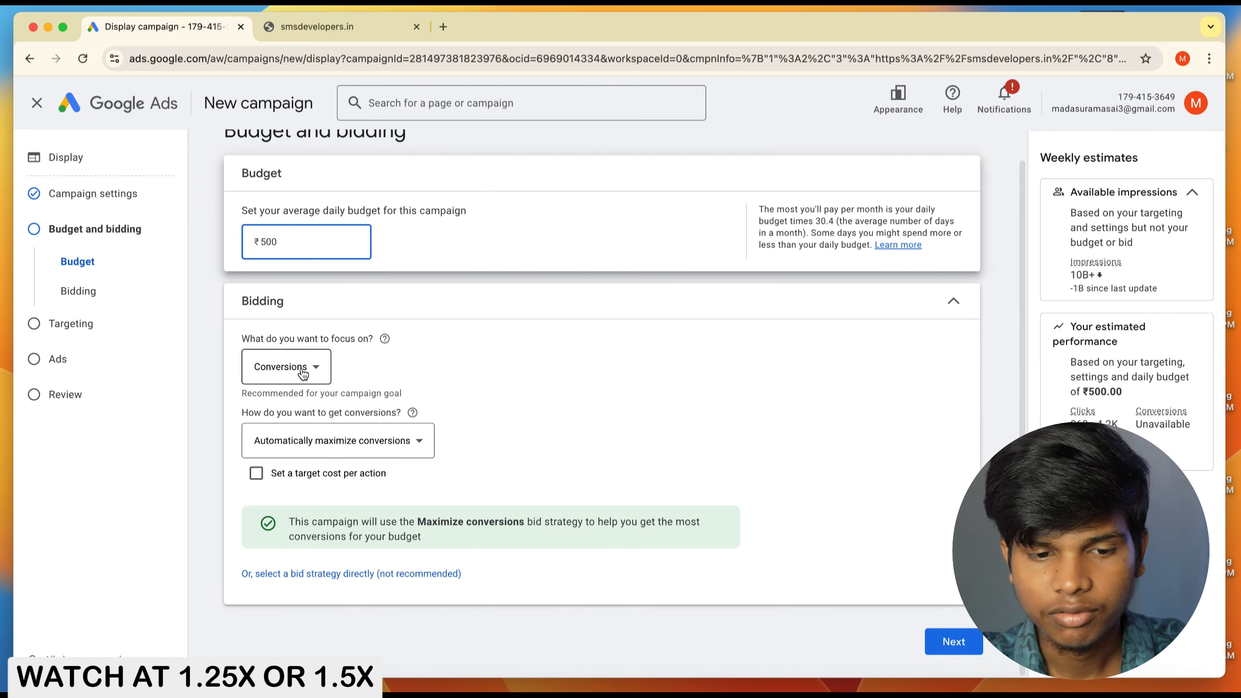
pyautogui.click(303, 374)
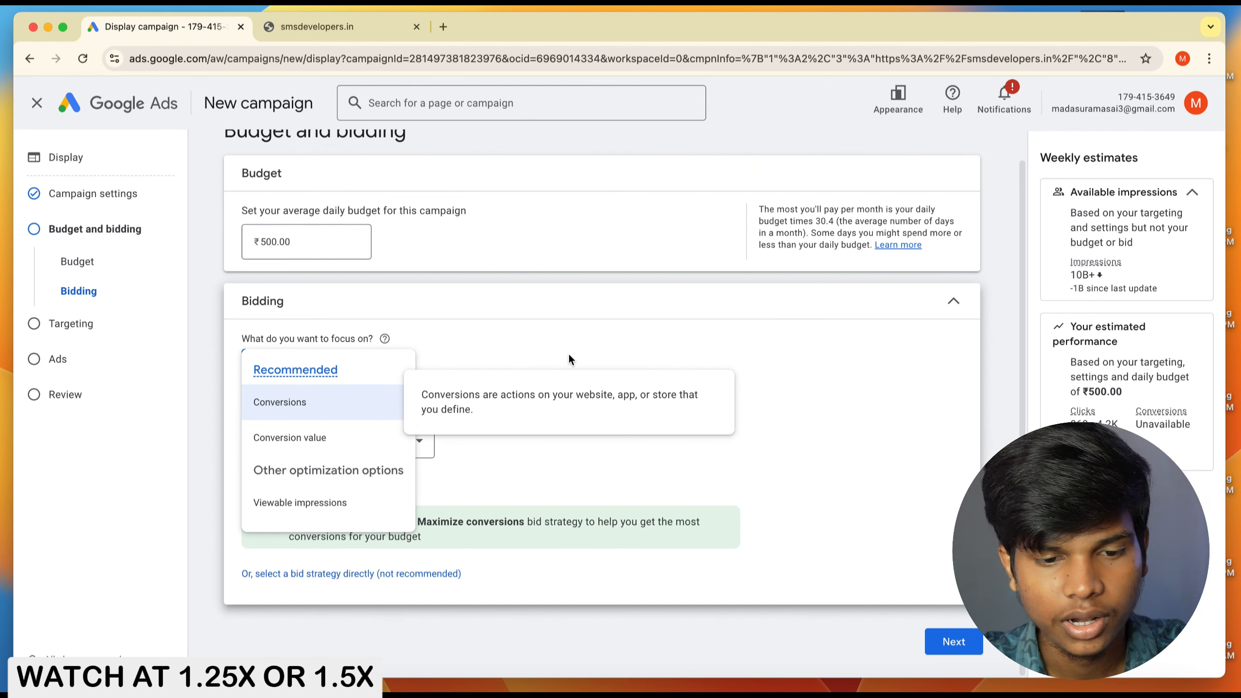
pyautogui.click(352, 392)
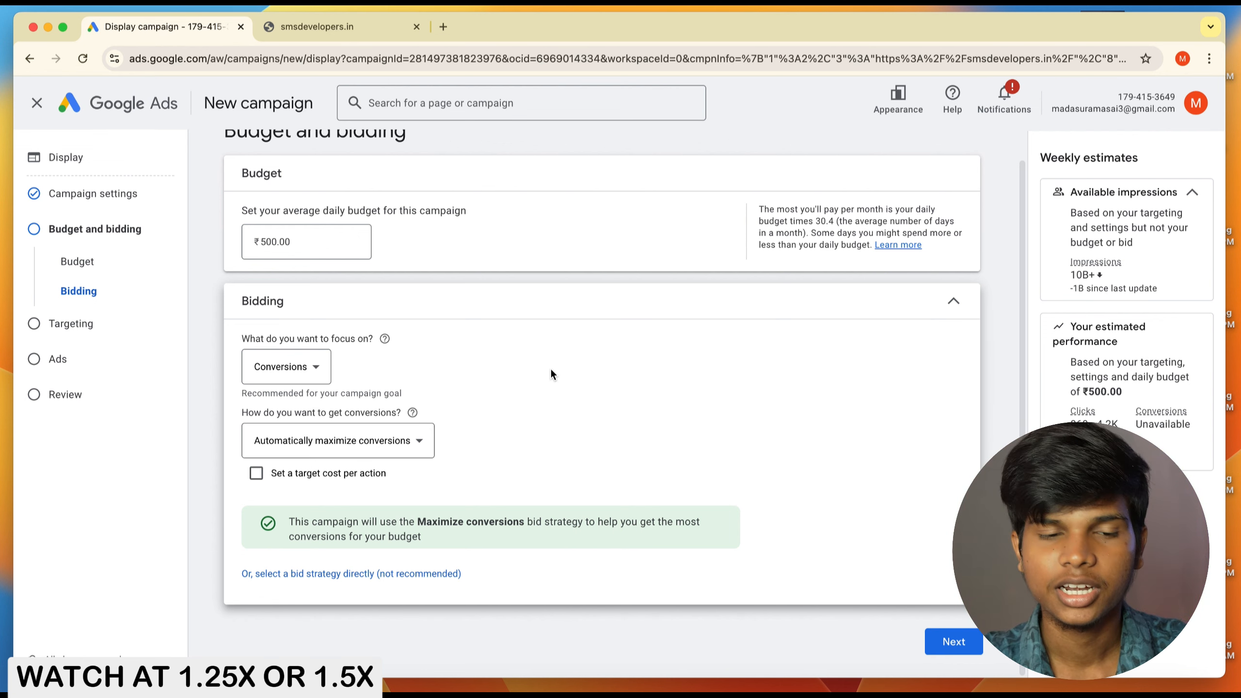
pyautogui.click(373, 441)
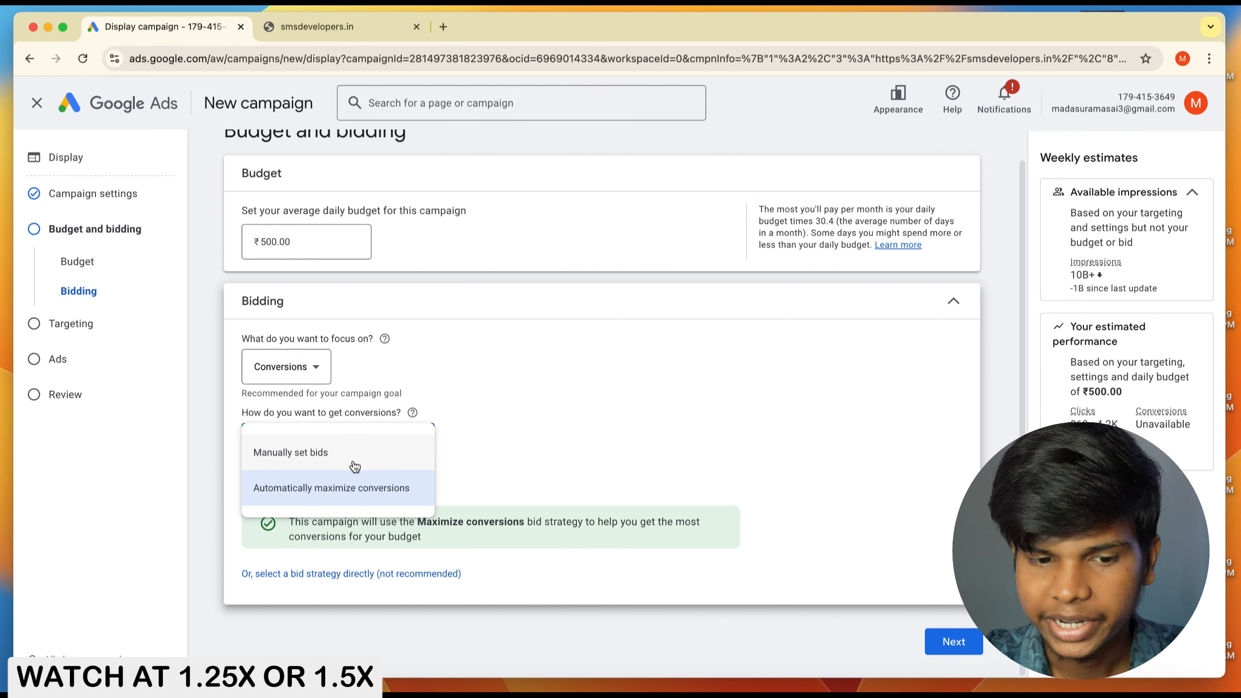
pyautogui.click(508, 413)
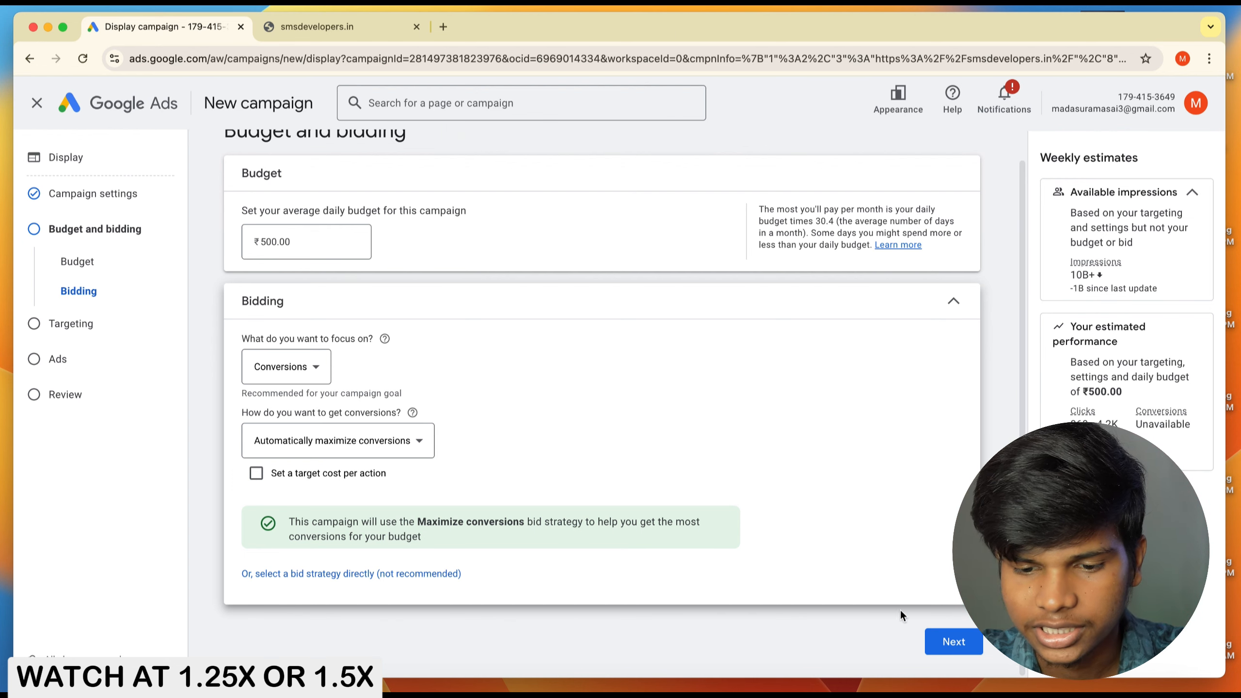
# Step: Continue to the targeting settings and add Audience Segments targeting to the campaign
pyautogui.click(949, 645)
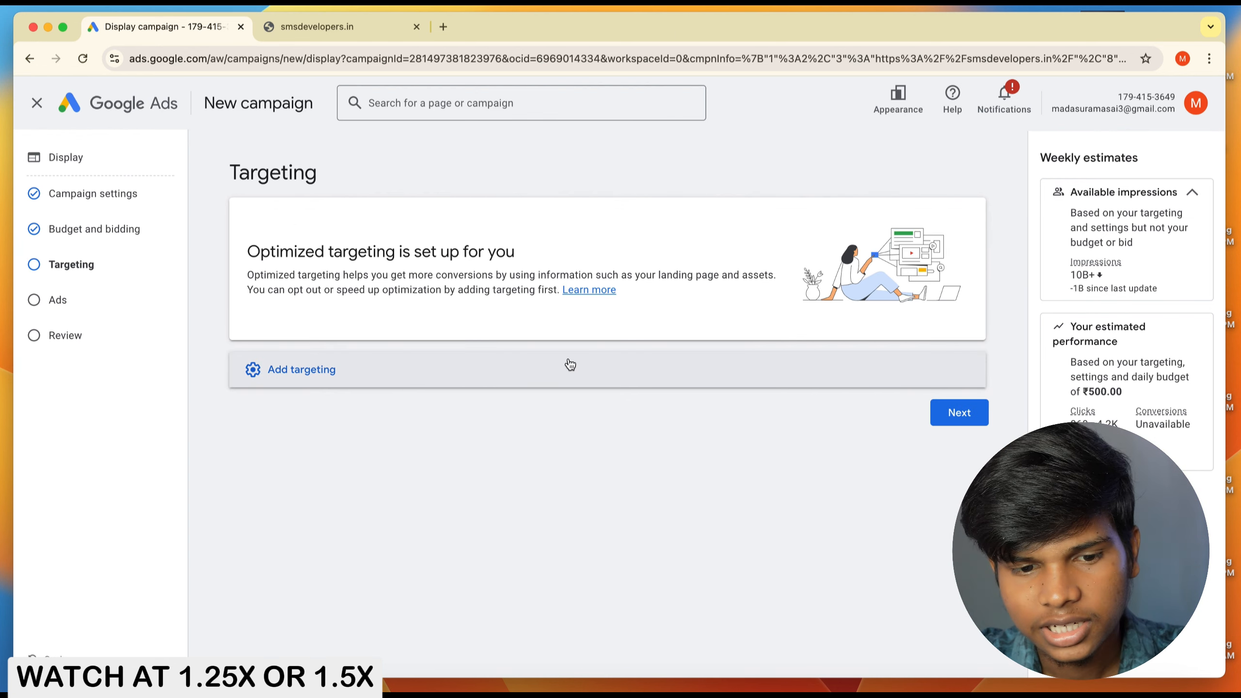
pyautogui.click(561, 381)
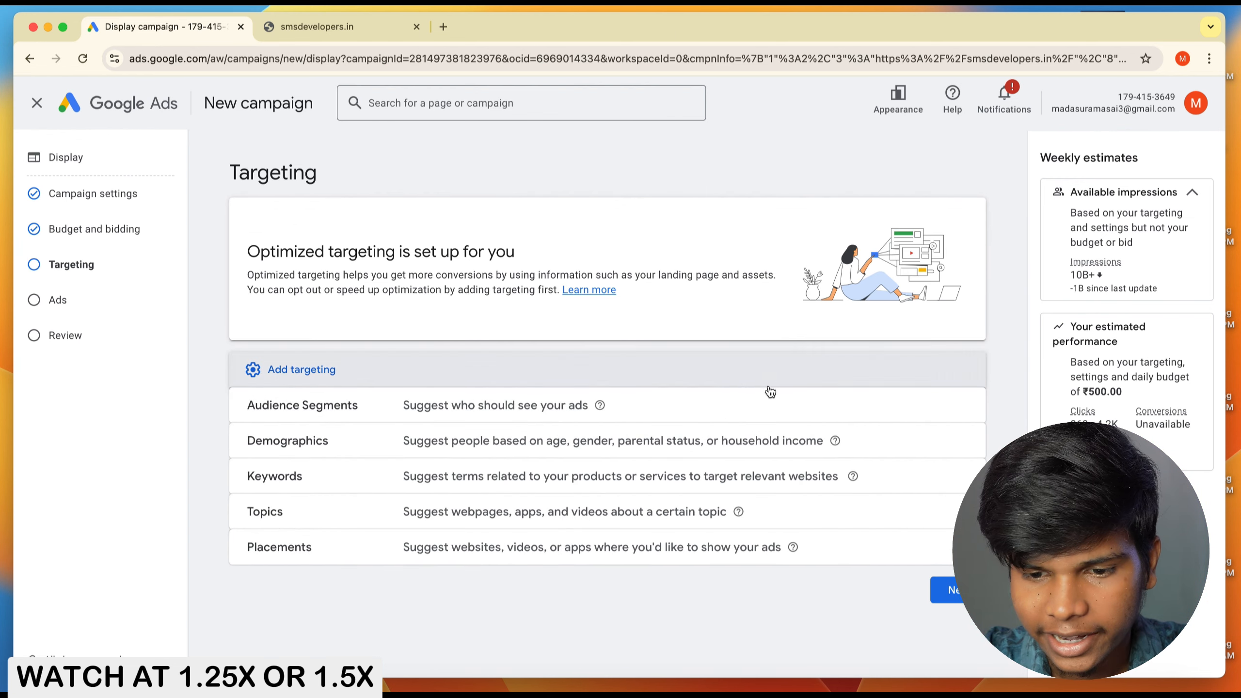
pyautogui.click(957, 407)
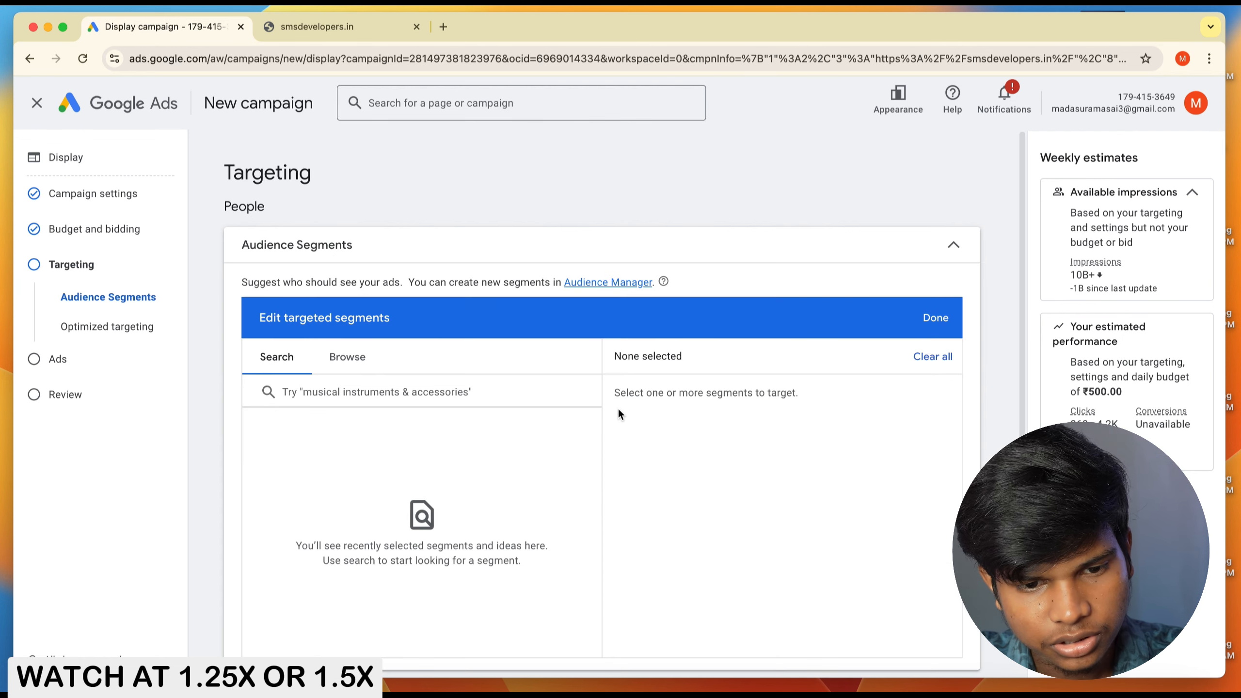
pyautogui.scroll(-2, 485, 400)
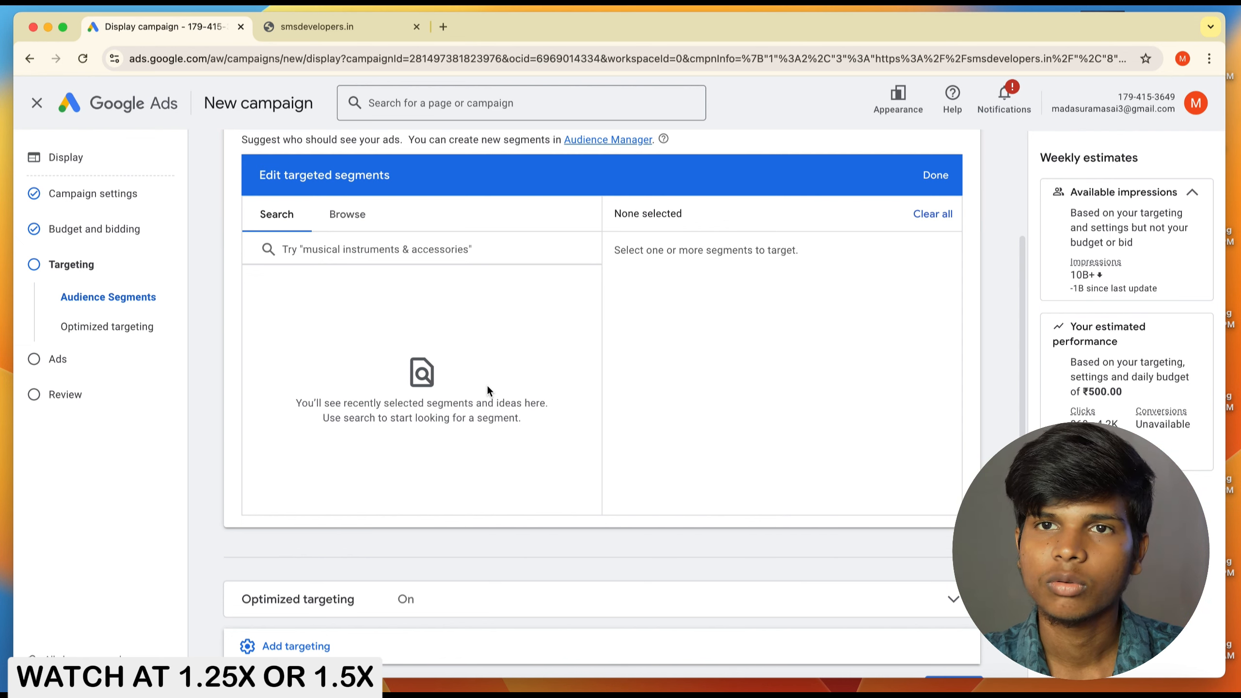
# Step: Browse the Affinity audience categories under what people's interests and habits are
pyautogui.click(350, 216)
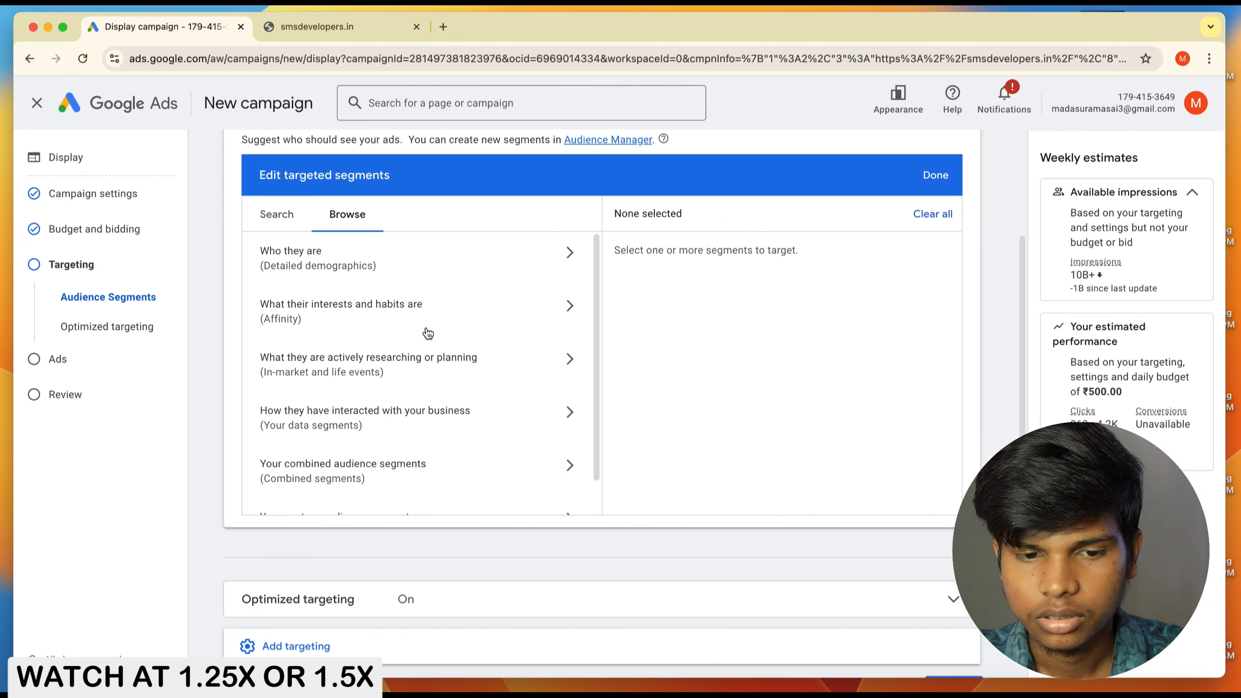
pyautogui.click(459, 320)
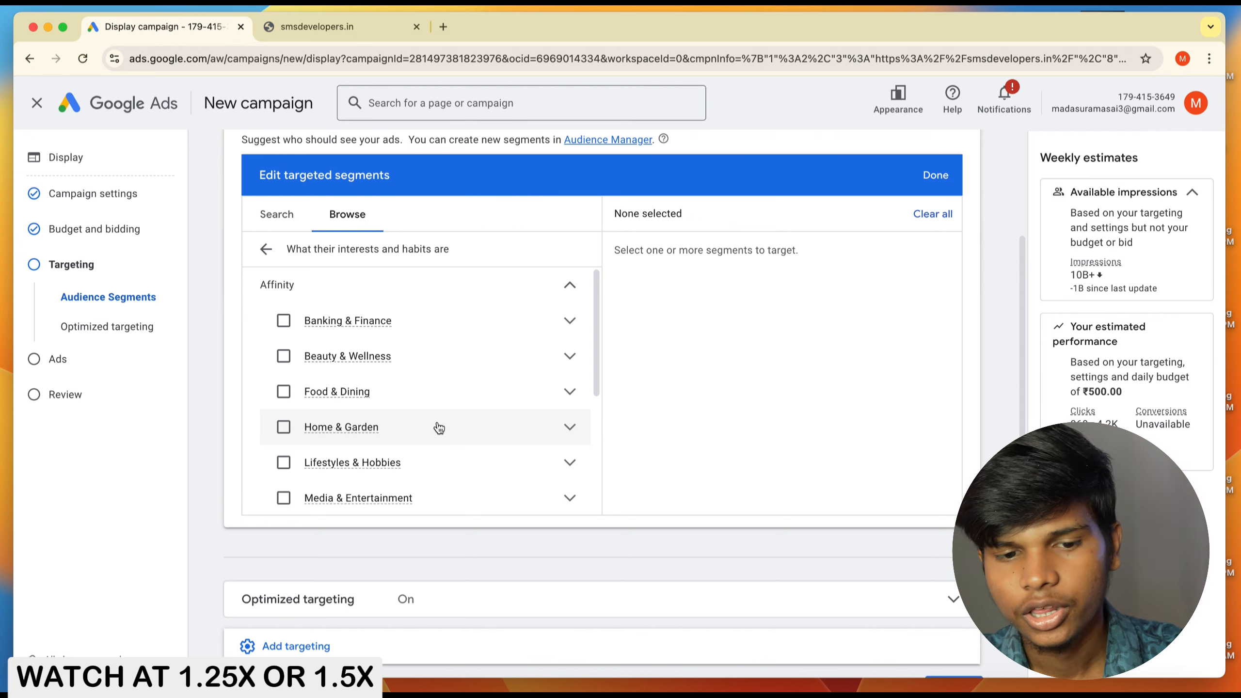
pyautogui.scroll(-1, 435, 427)
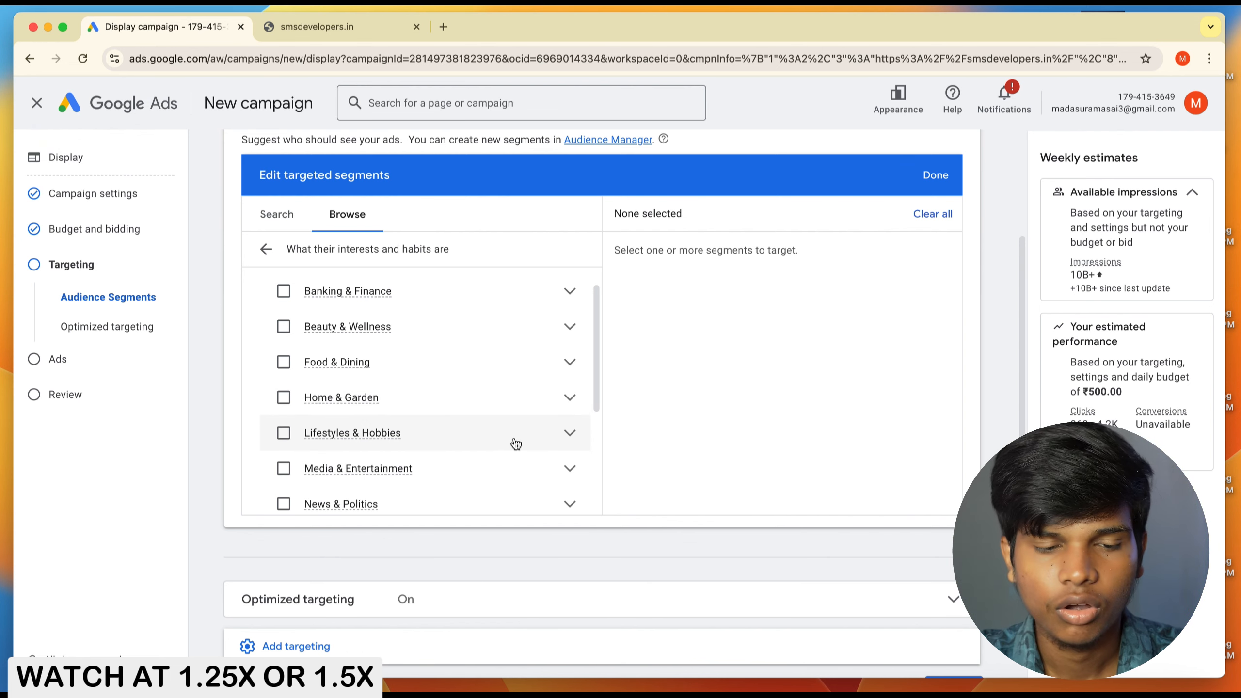
pyautogui.scroll(-1, 514, 448)
pyautogui.scroll(-3, 514, 449)
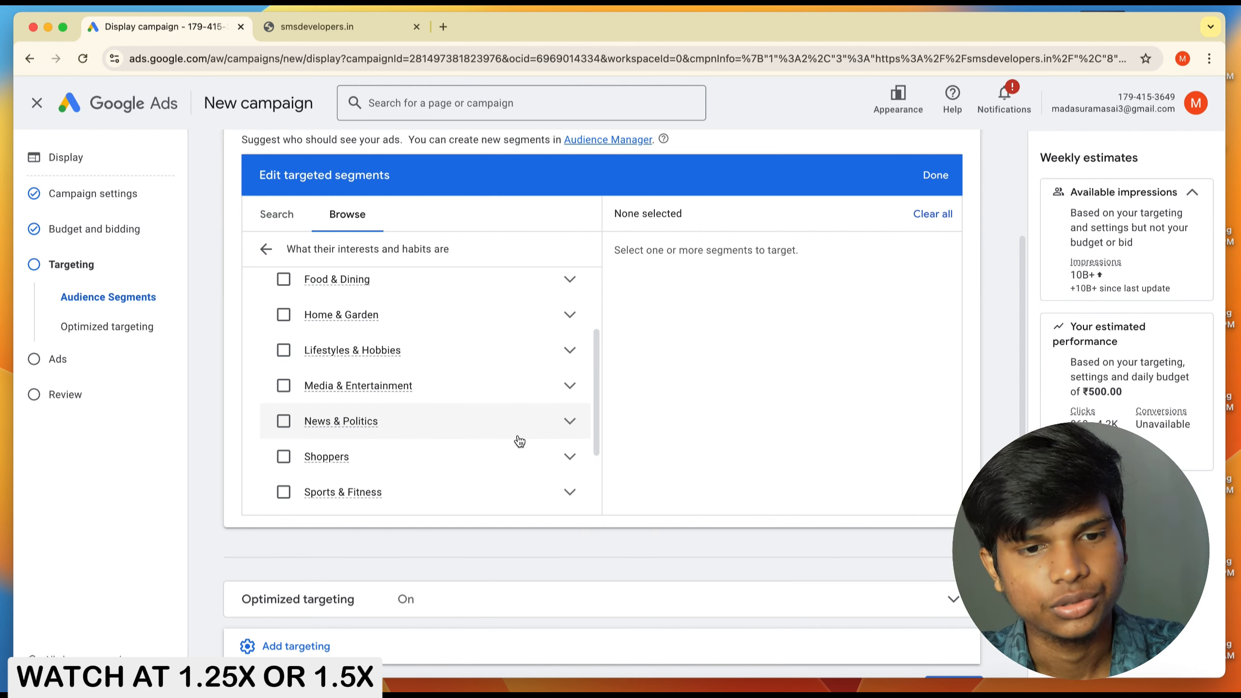
# Step: Search Google for chatgpt in a new browser tab and open OpenAI's Introducing ChatGPT page
pyautogui.click(443, 26)
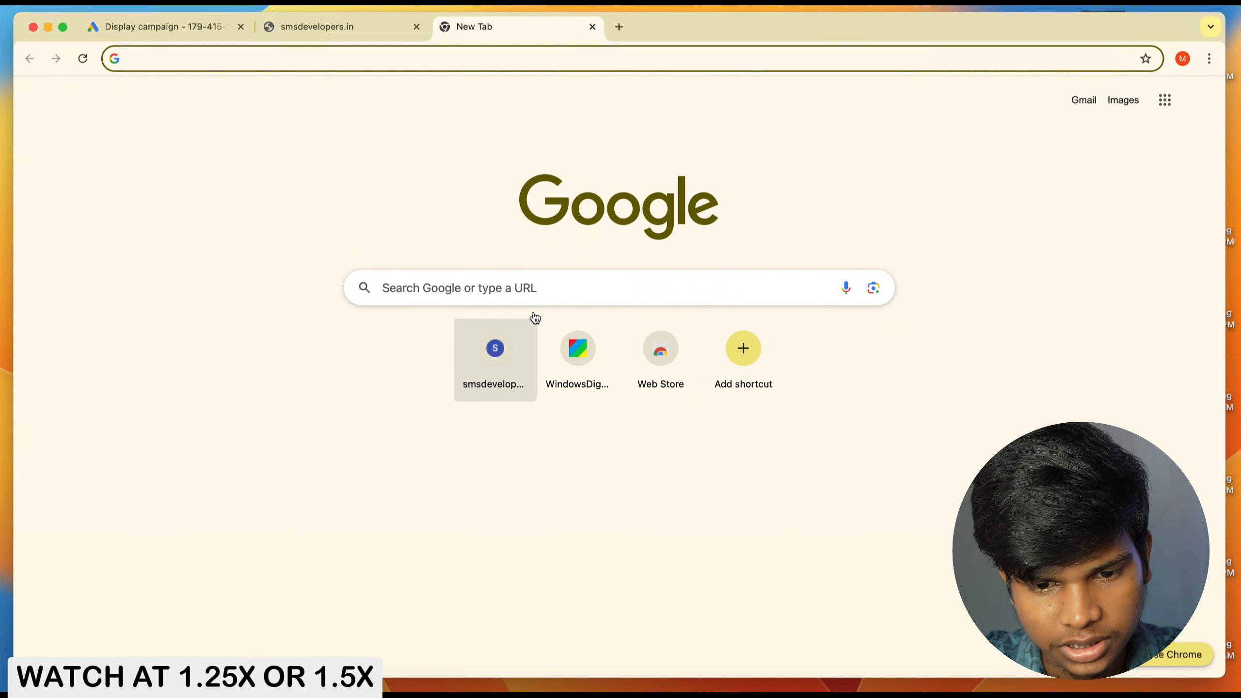
pyautogui.click(513, 296)
pyautogui.write('c')
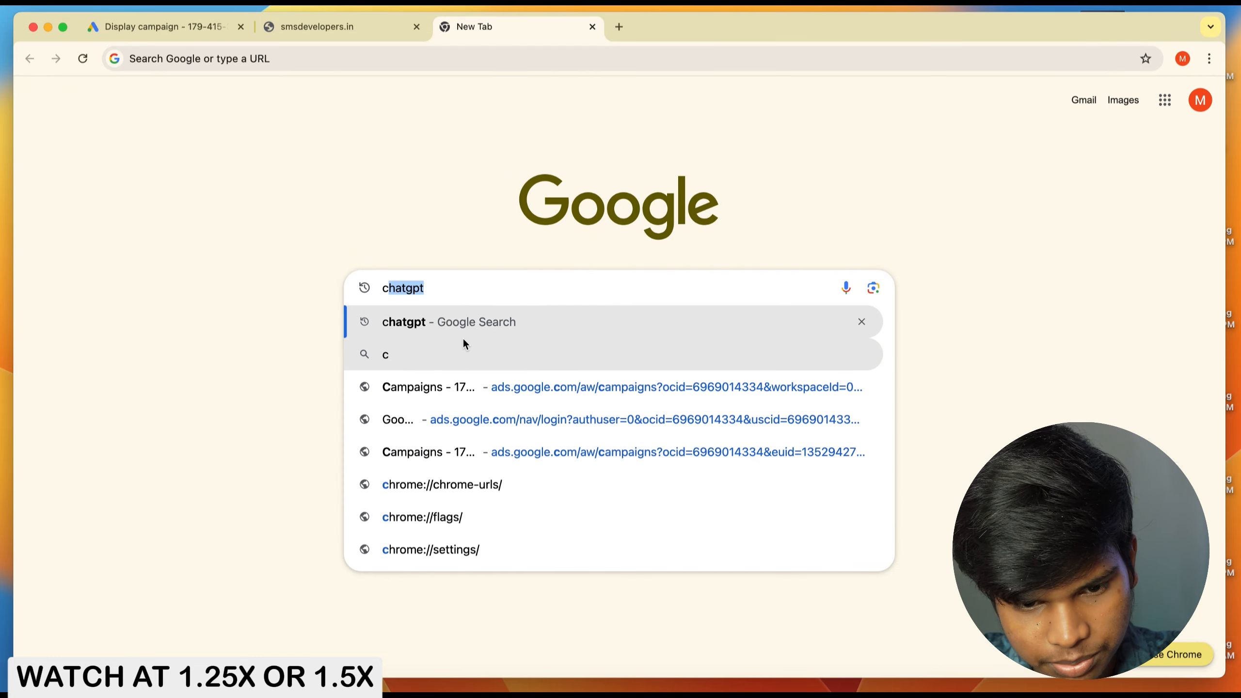
pyautogui.write('h')
pyautogui.click(451, 324)
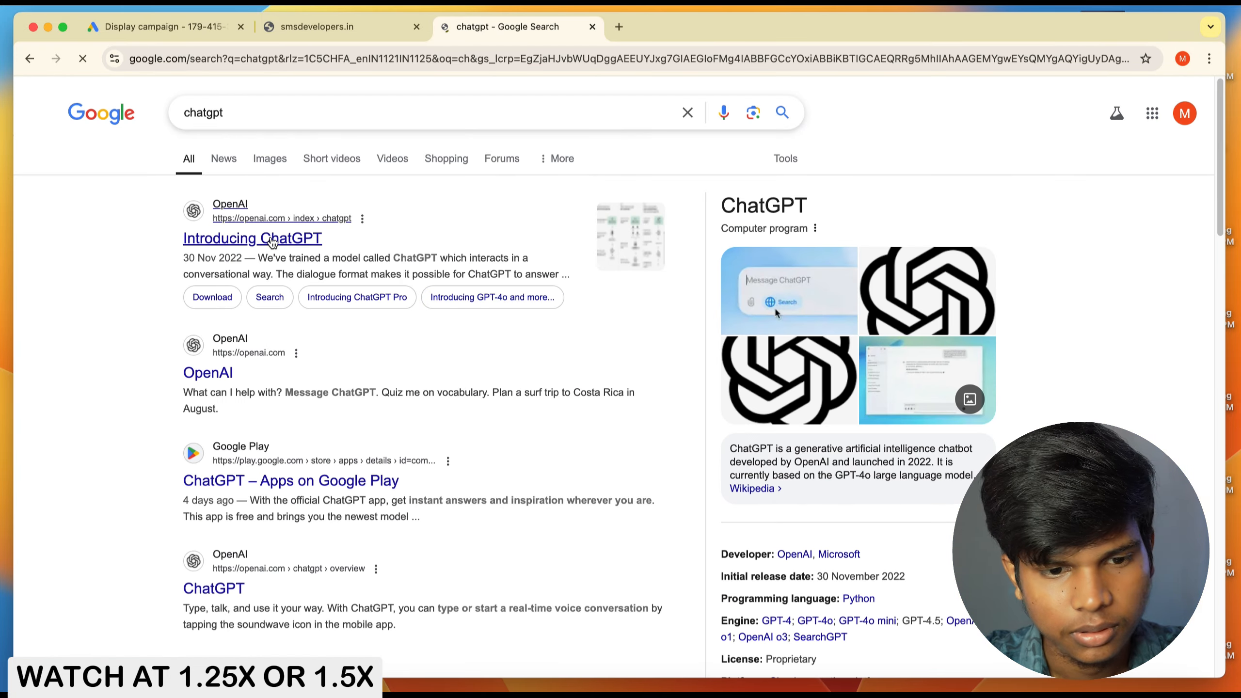
pyautogui.click(272, 240)
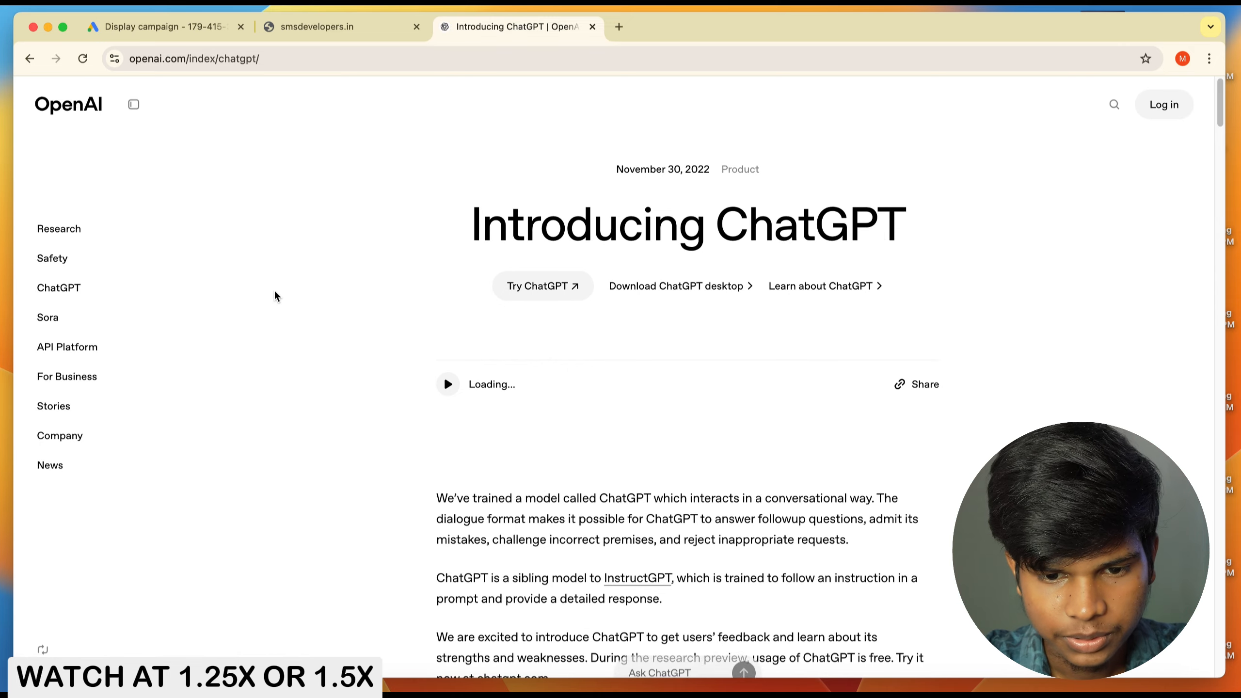
# Step: Open ChatGPT and submit the prompt "targetting for display campaign in google ads on digital marketing course"
pyautogui.scroll(-8, 578, 304)
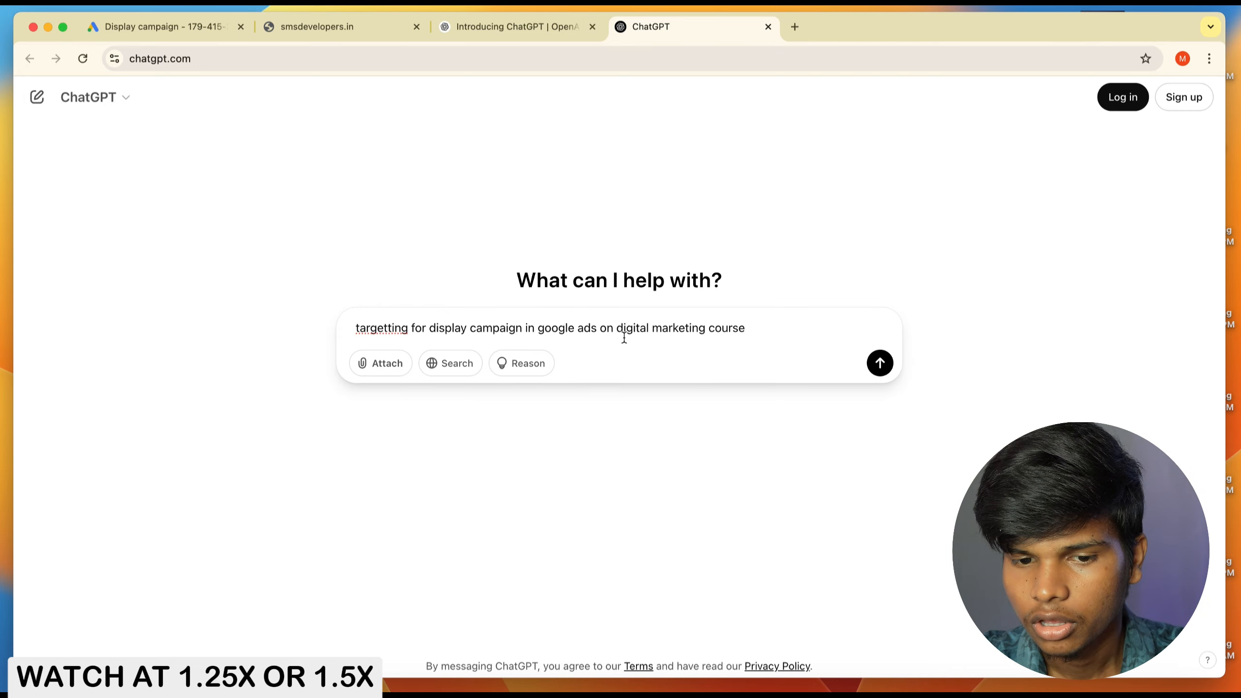
pyautogui.moveTo(618, 330); pyautogui.dragTo(759, 324)
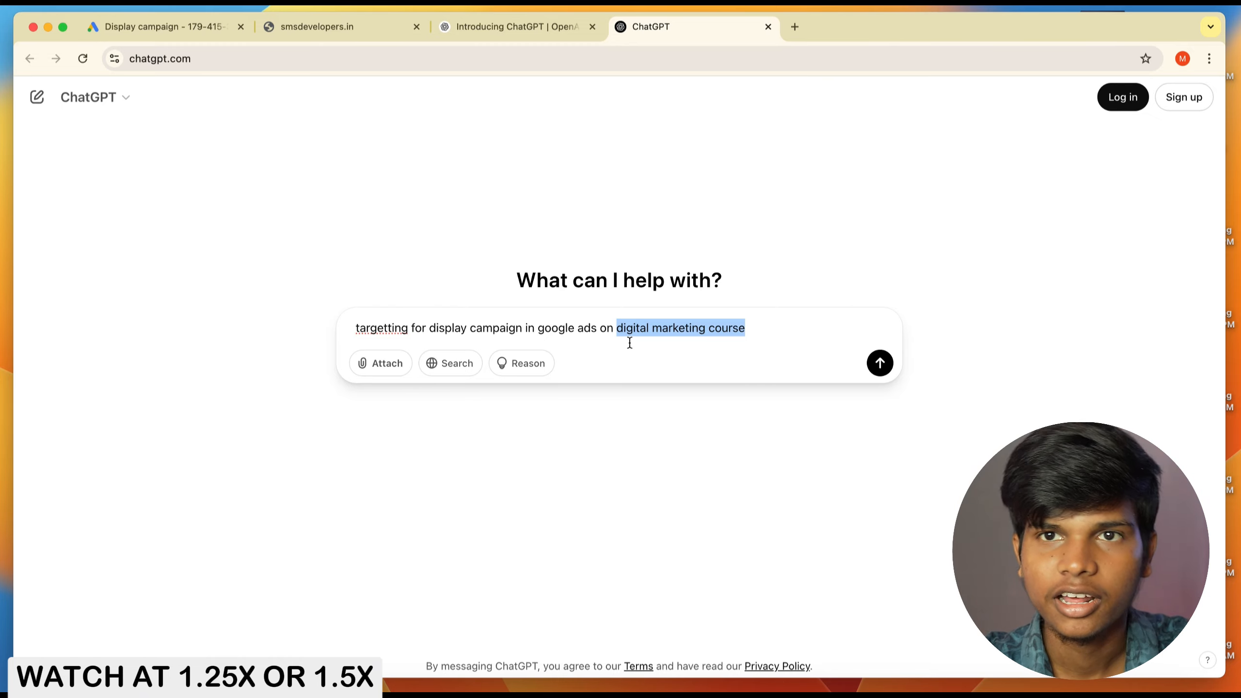
pyautogui.click(880, 364)
# Step: Review ChatGPT's answer, examining its suggested demographics, interests, audience targeting options and keywords for the course campaign
pyautogui.scroll(-2, 681, 336)
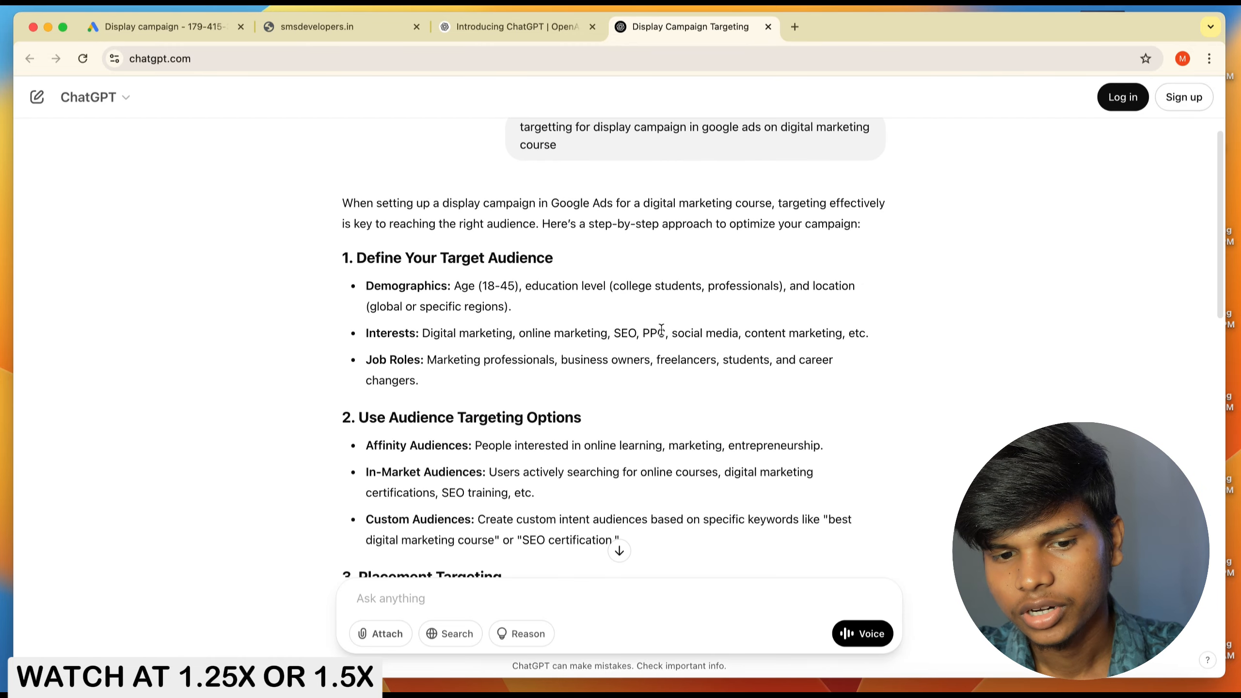
pyautogui.moveTo(418, 269); pyautogui.dragTo(579, 276)
pyautogui.moveTo(483, 295); pyautogui.dragTo(555, 297)
pyautogui.doubleClick(633, 274)
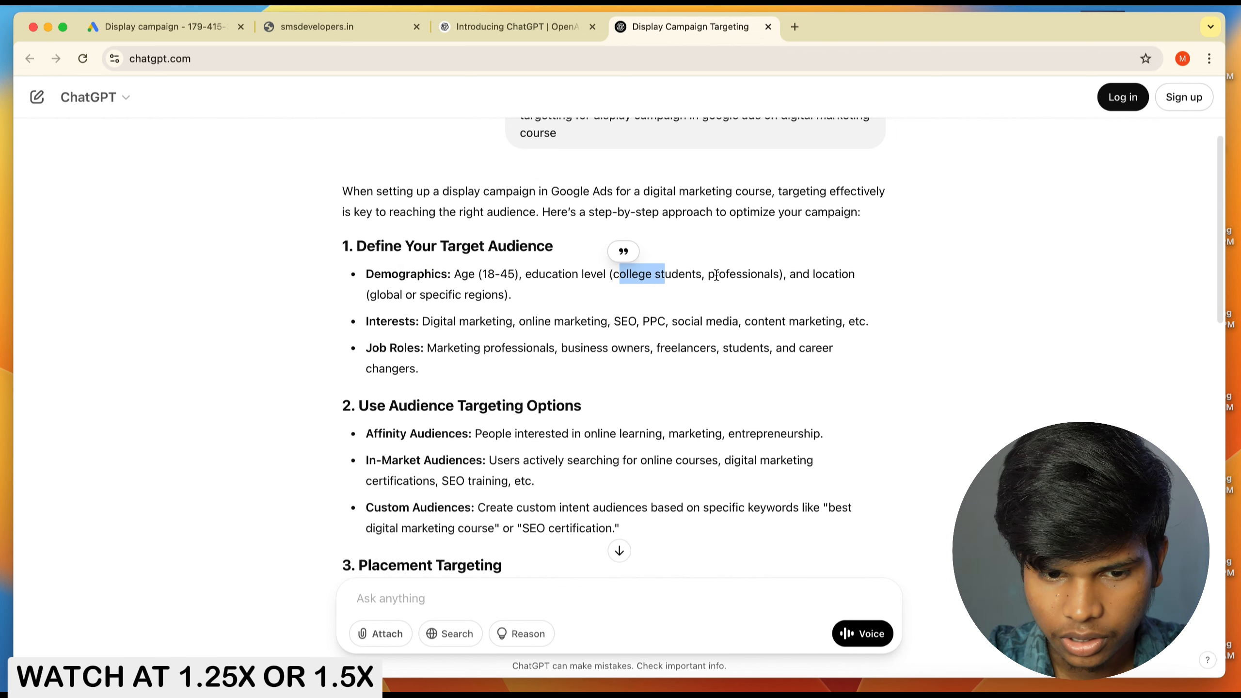
pyautogui.moveTo(383, 321); pyautogui.dragTo(869, 323)
pyautogui.click(508, 333)
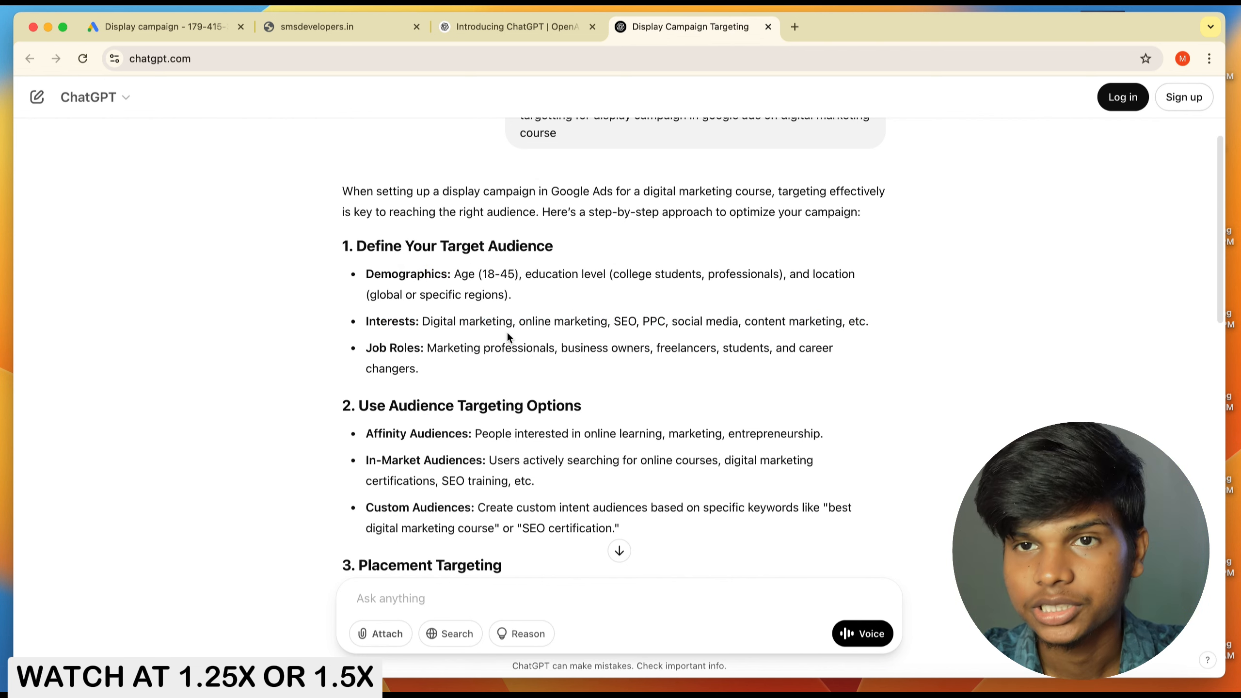
pyautogui.scroll(-3, 457, 413)
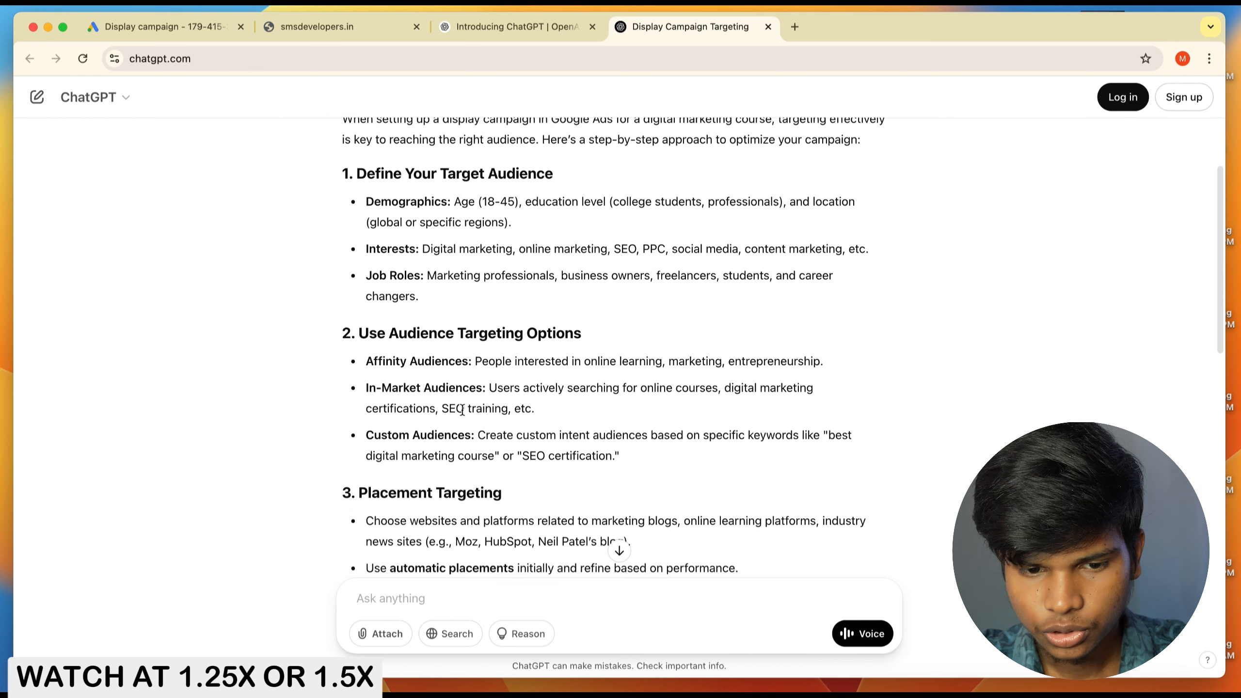
pyautogui.moveTo(430, 368); pyautogui.dragTo(504, 392)
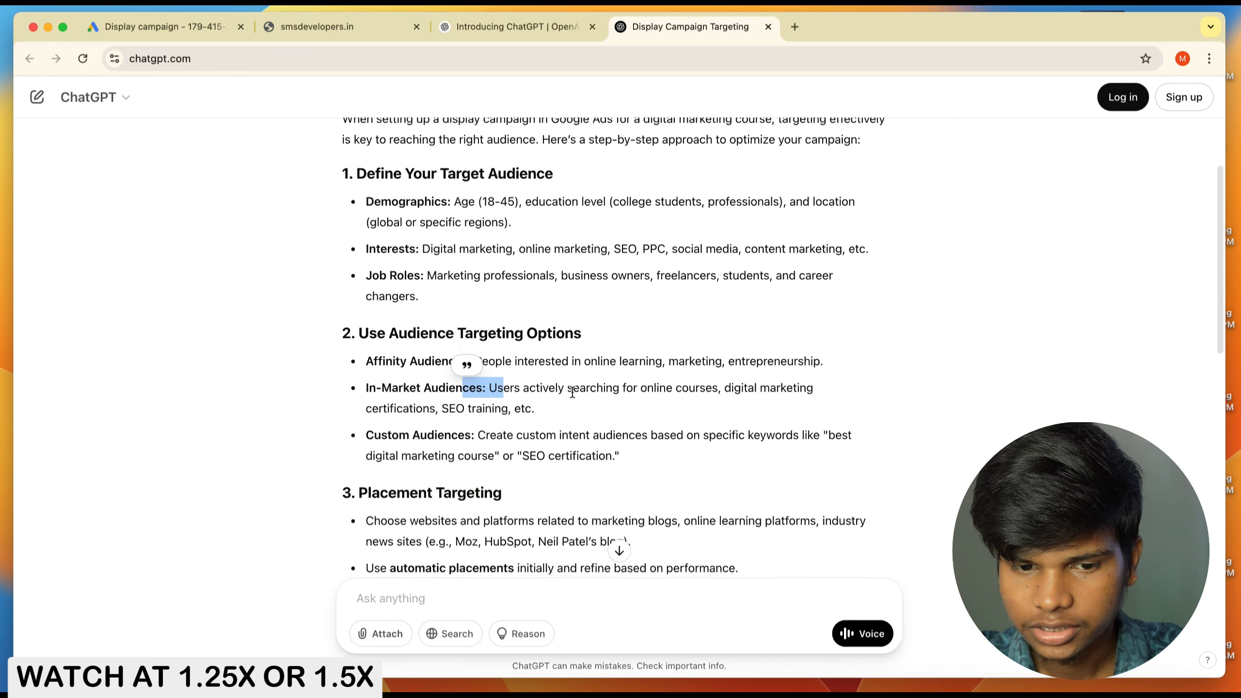
pyautogui.click(625, 352)
pyautogui.scroll(-10, 593, 328)
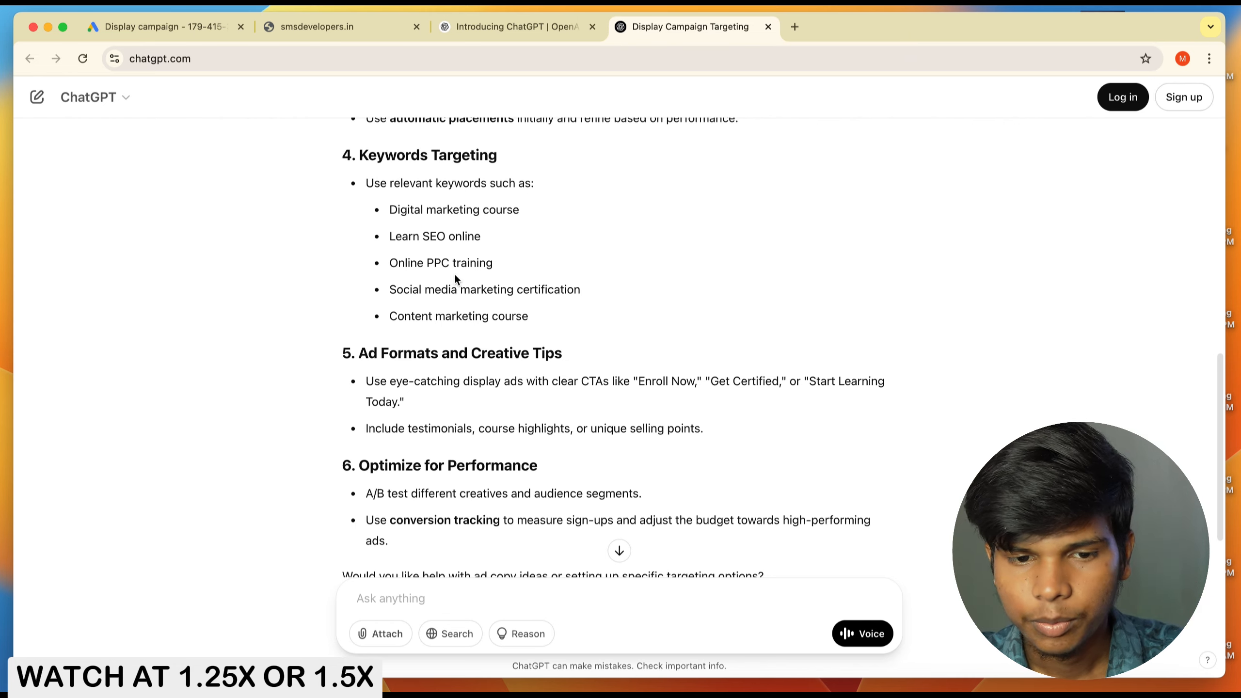
pyautogui.scroll(15, 552, 267)
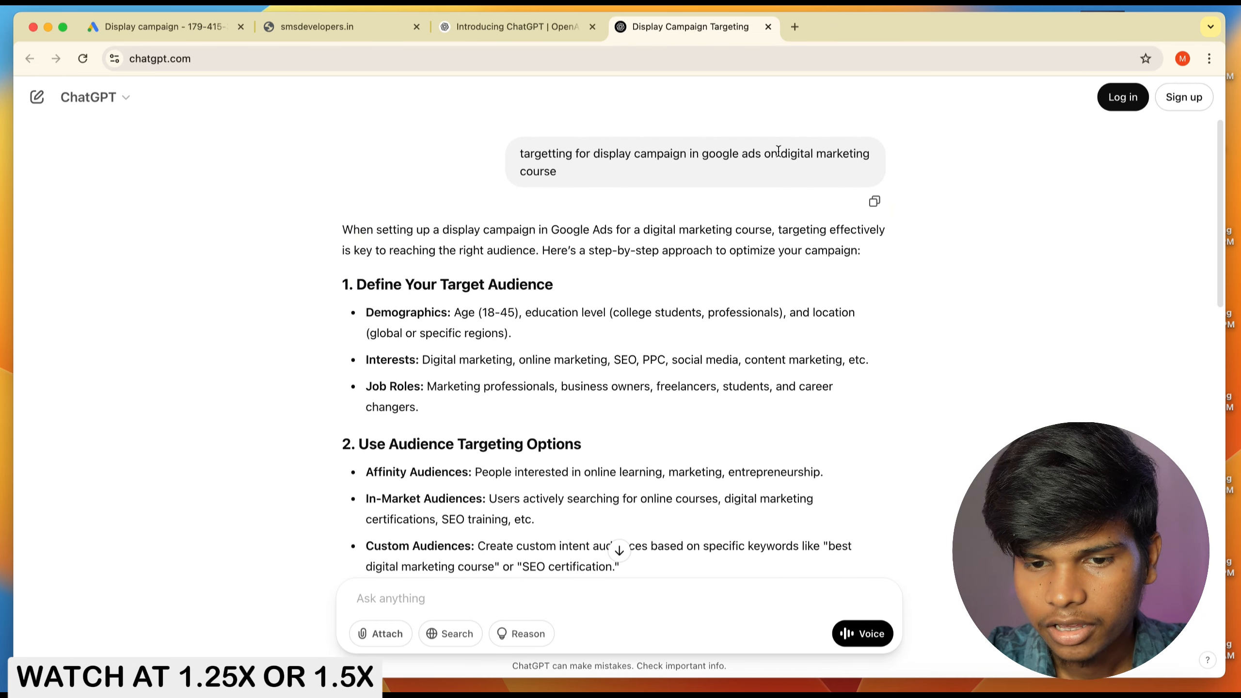
# Step: Copy "digital marketing course" from the ChatGPT prompt and search the Google Ads audience segments for it
pyautogui.moveTo(785, 158); pyautogui.dragTo(593, 183)
pyautogui.press('super+c')
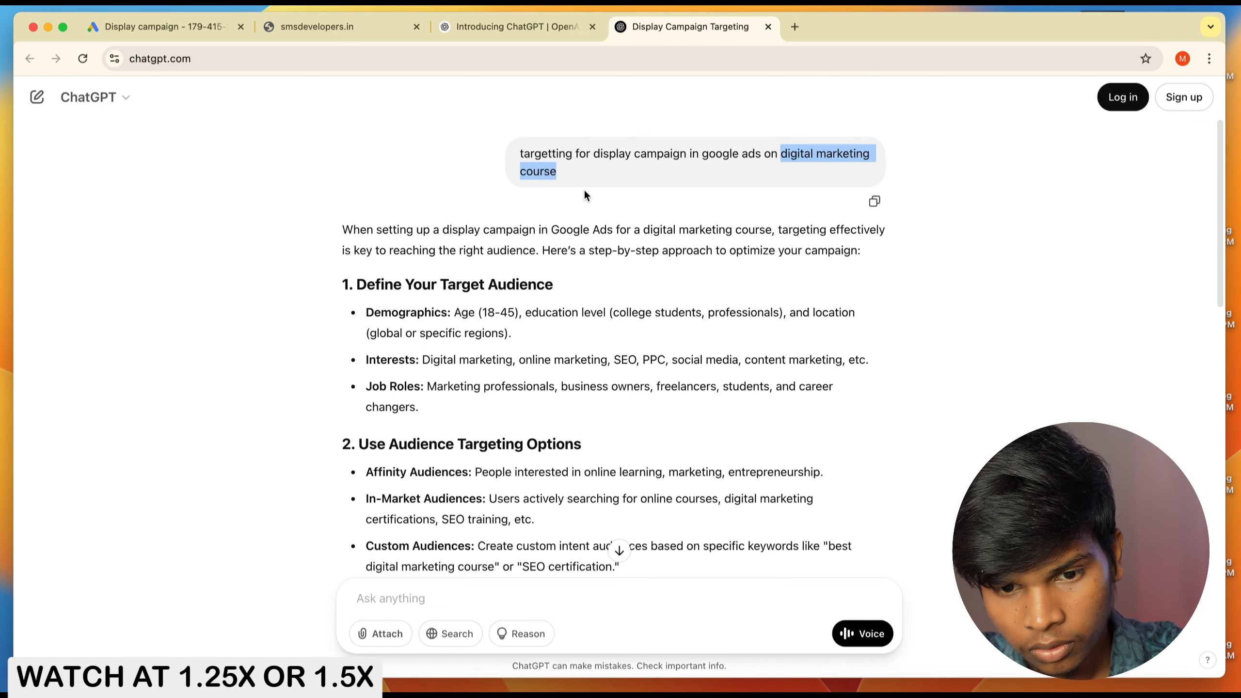
pyautogui.click(192, 27)
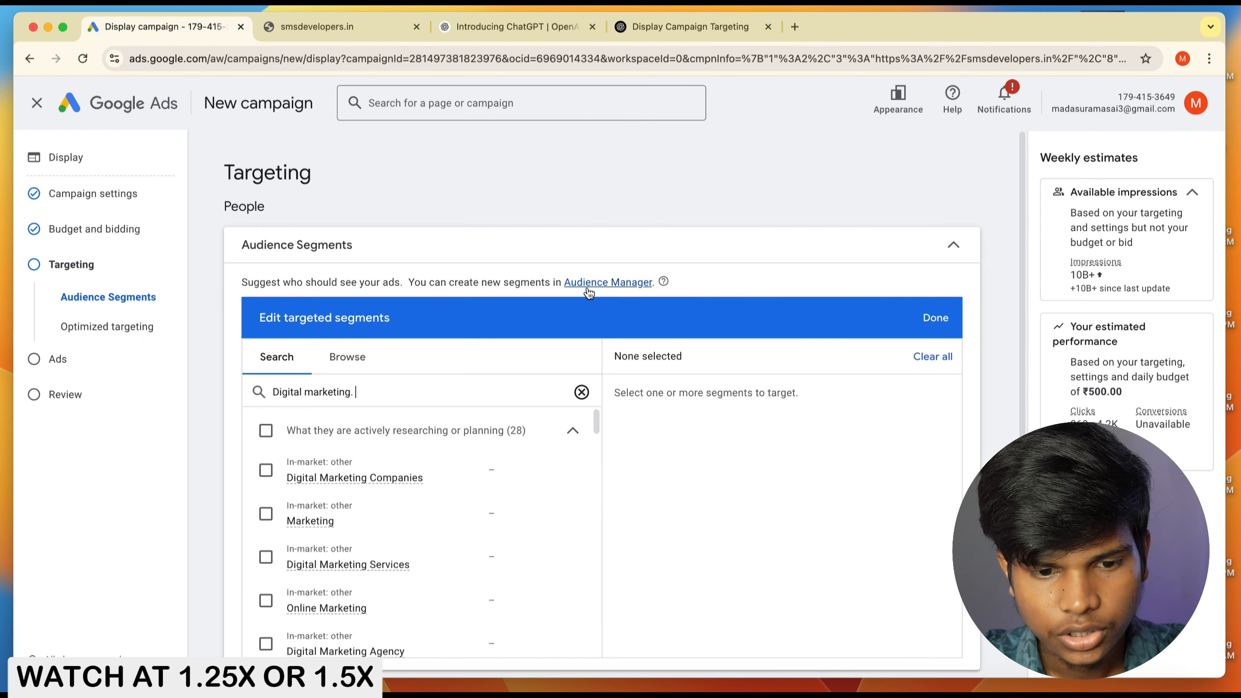
pyautogui.tripleClick(381, 392)
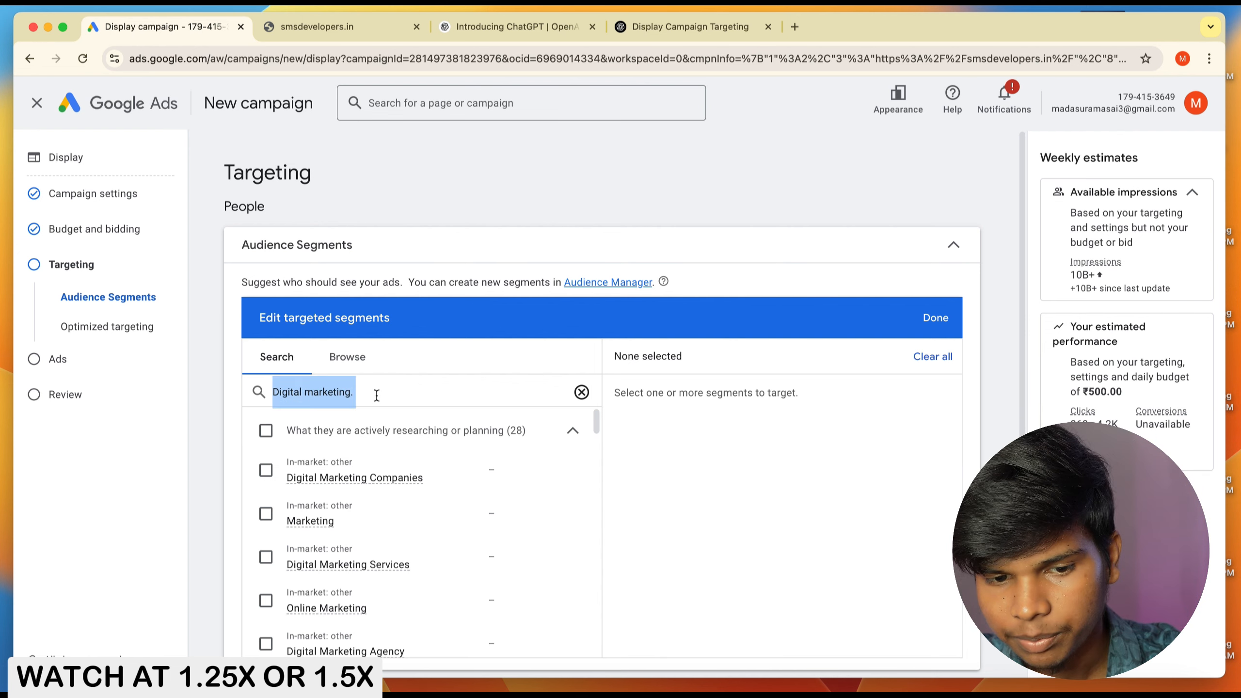
pyautogui.press('super+v')
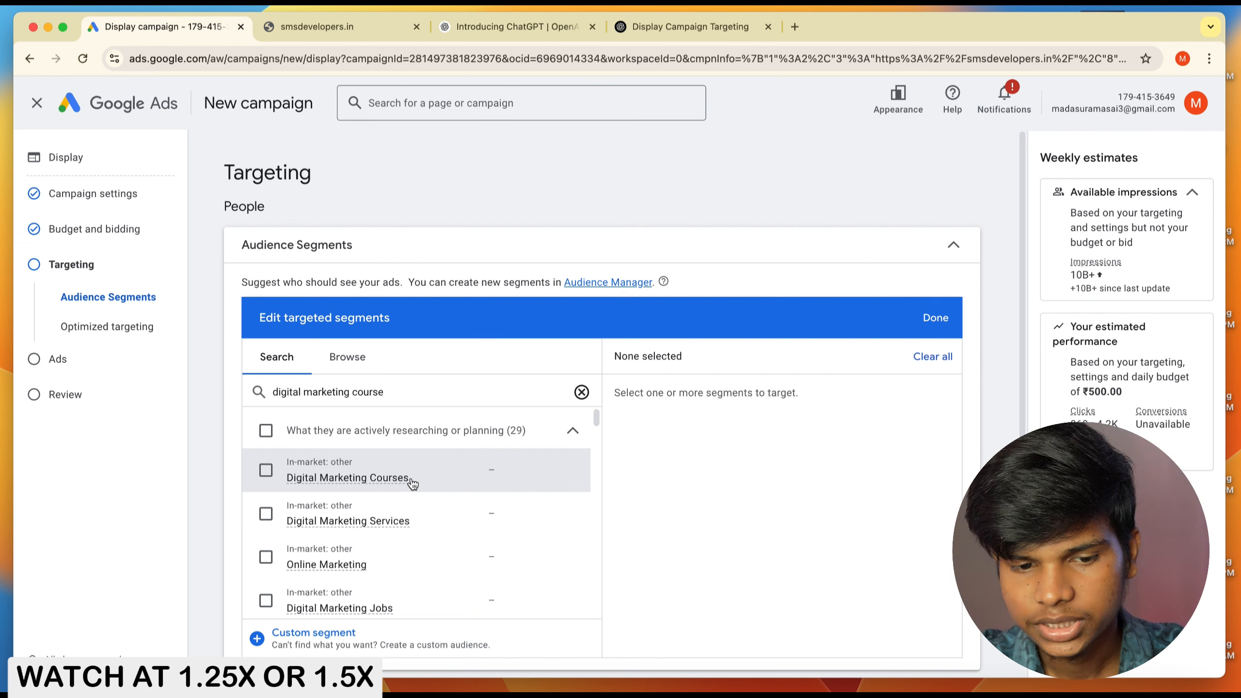
pyautogui.scroll(-1, 412, 483)
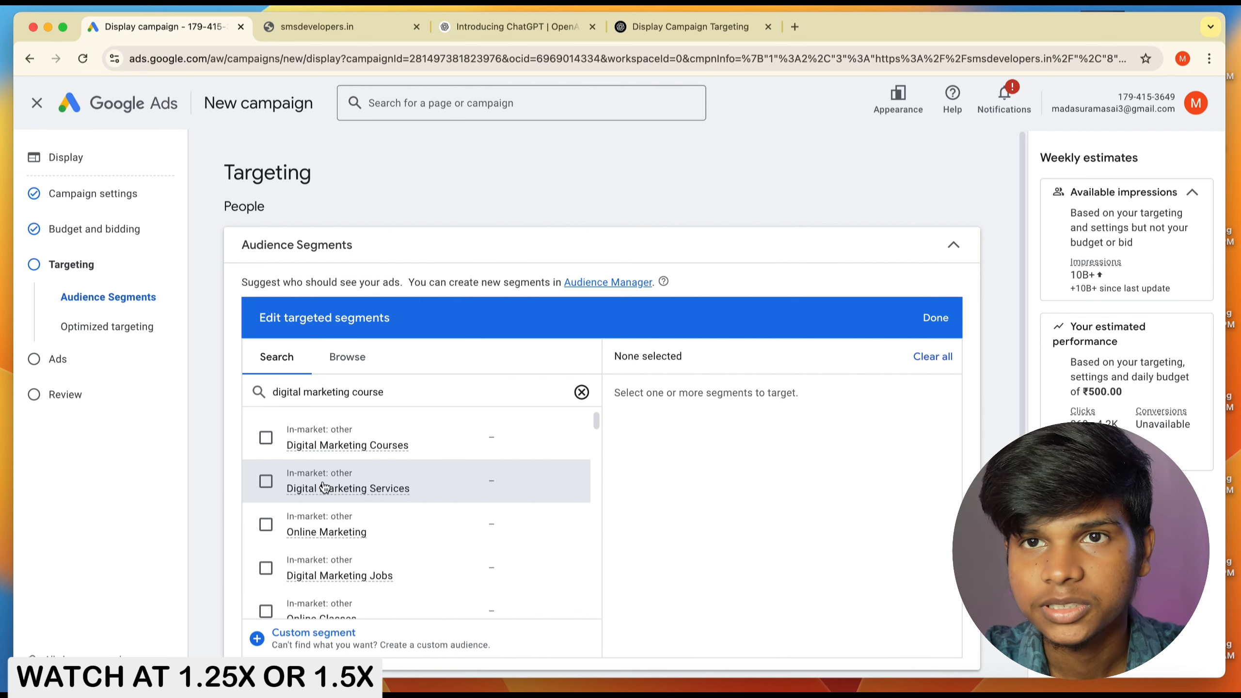
pyautogui.moveTo(356, 486)
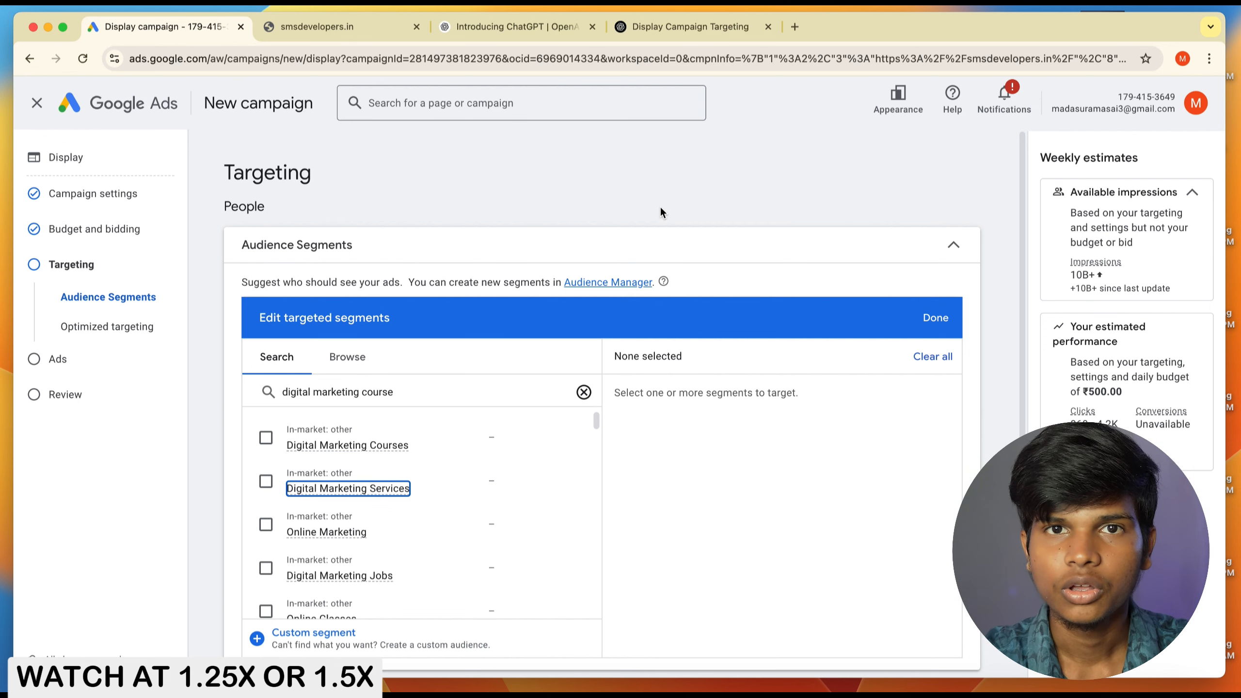
pyautogui.click(684, 28)
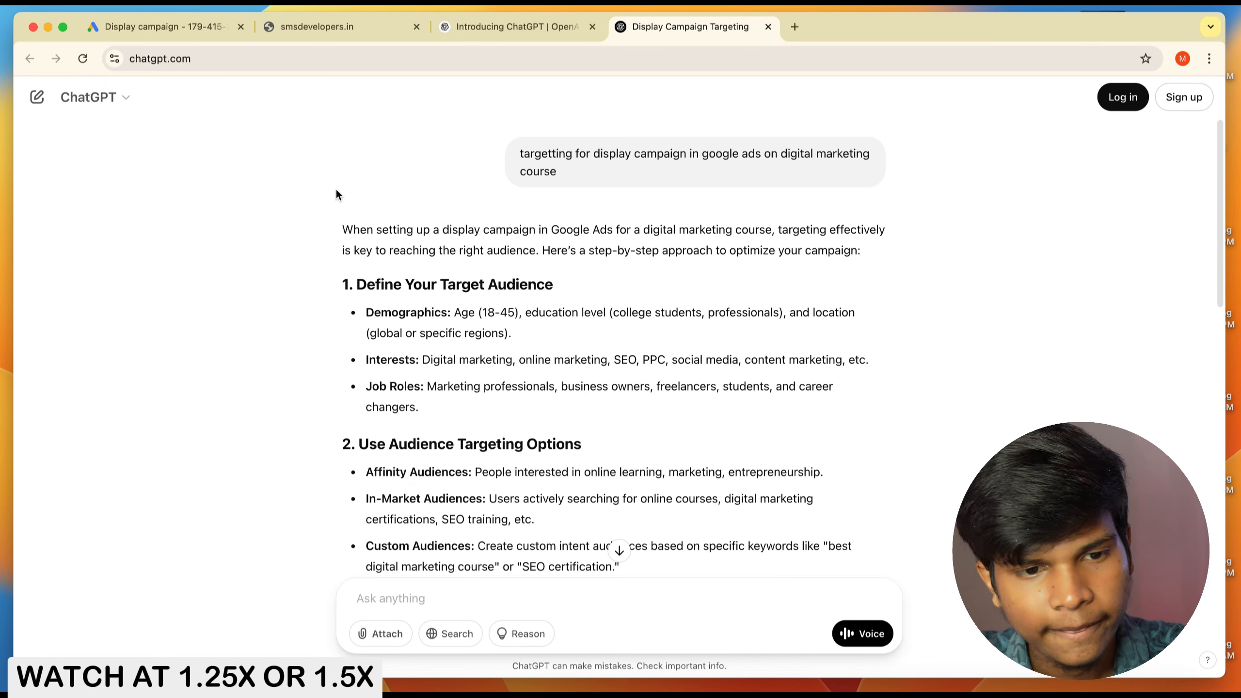
pyautogui.click(210, 31)
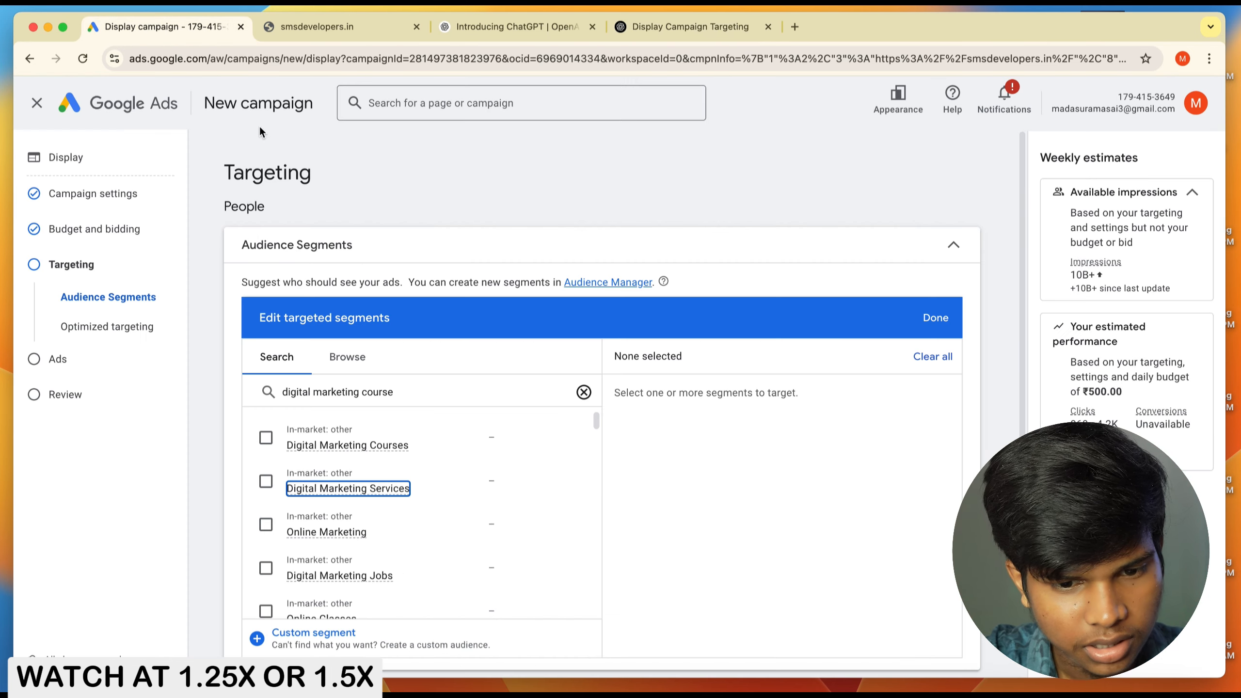
pyautogui.click(548, 243)
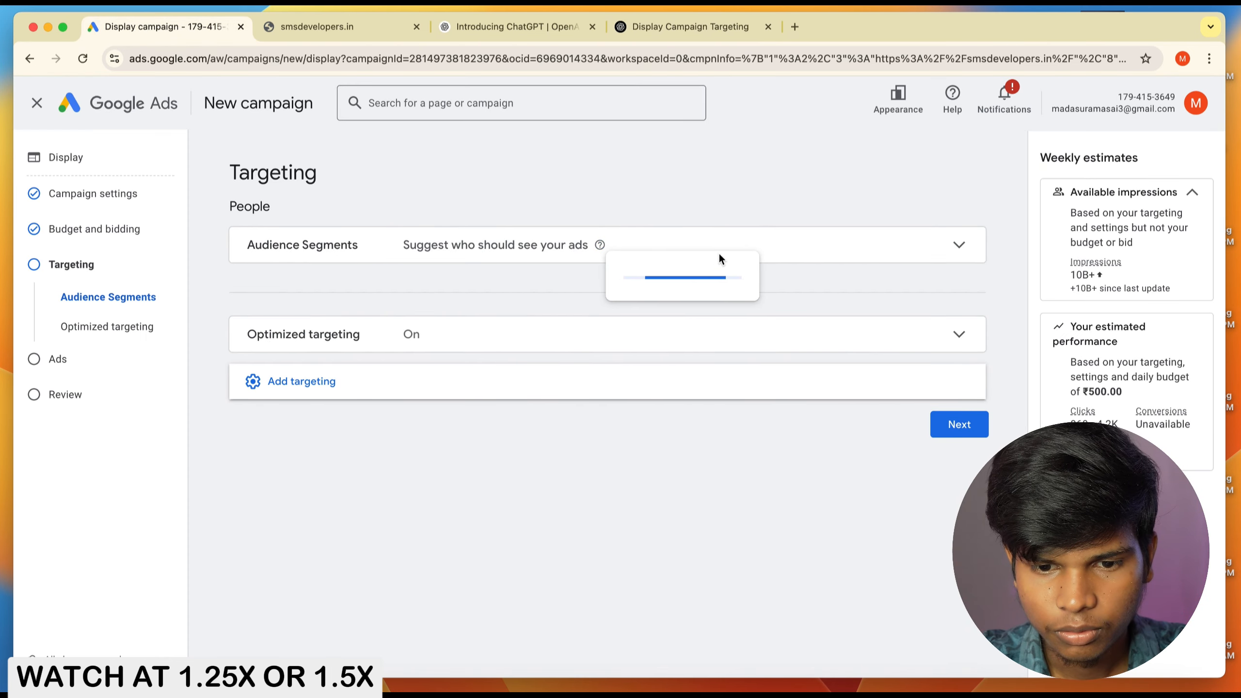
pyautogui.click(765, 257)
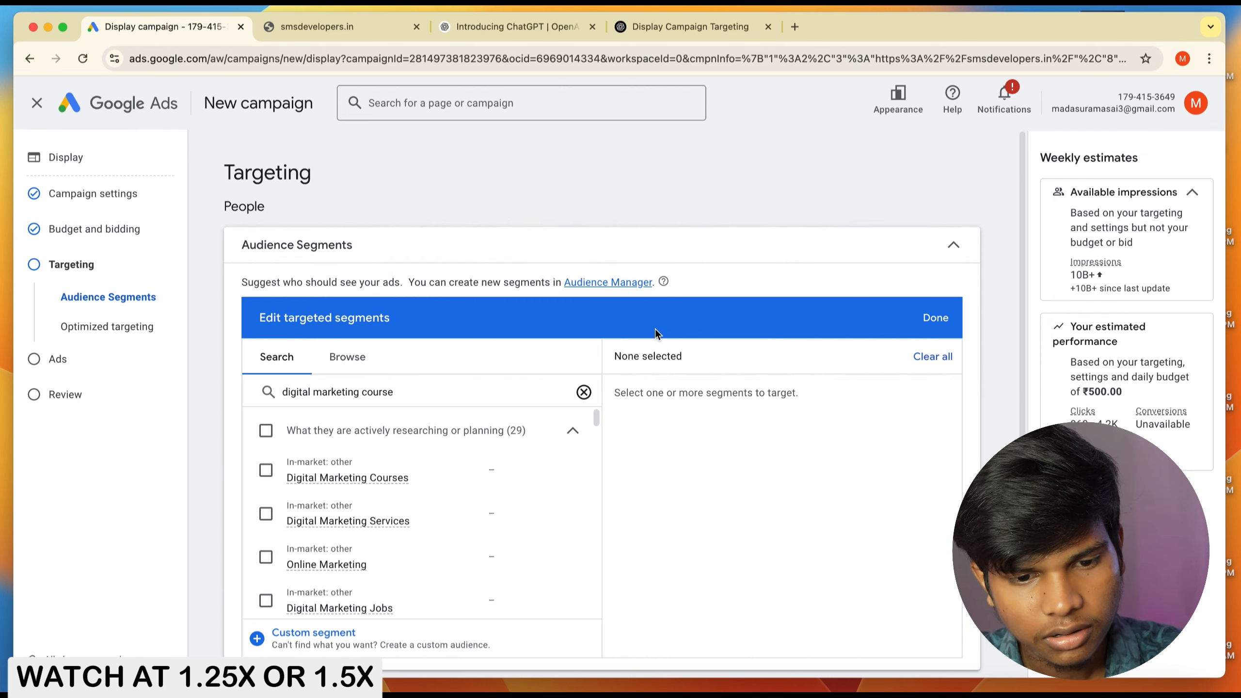
# Step: Add Demographics as another targeting type and open its gender, age, parental status and income options
pyautogui.scroll(-10, 571, 382)
pyautogui.scroll(-5, 856, 405)
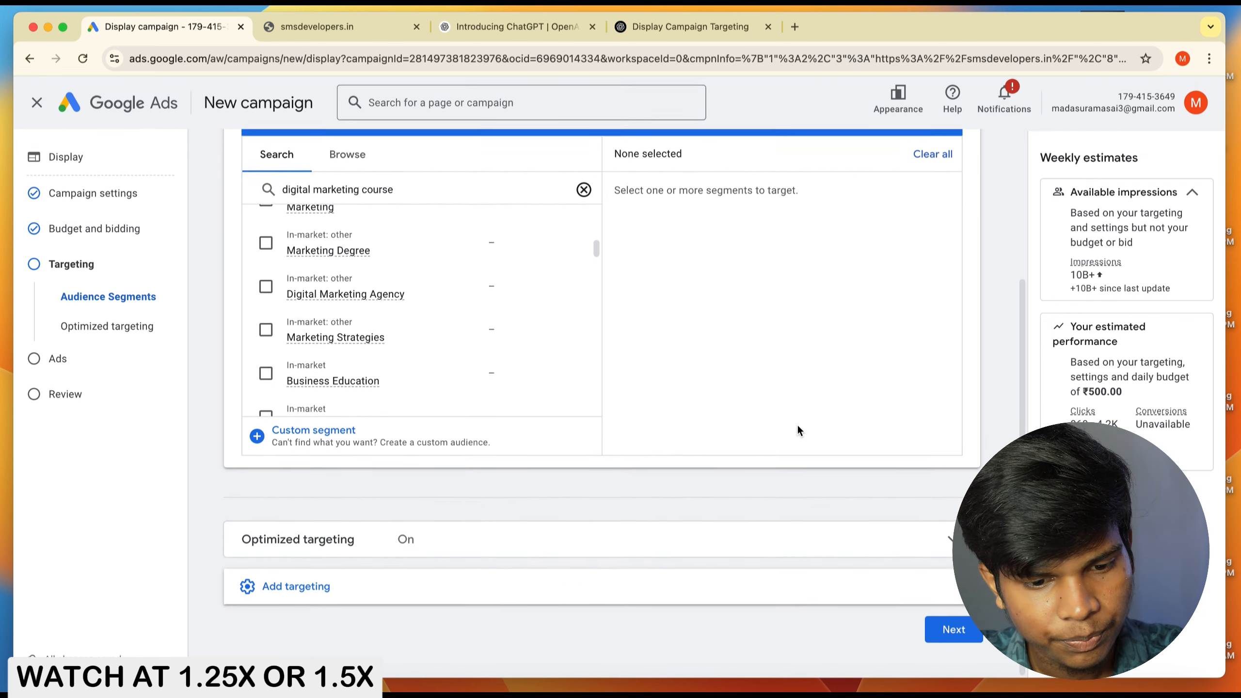
pyautogui.click(407, 591)
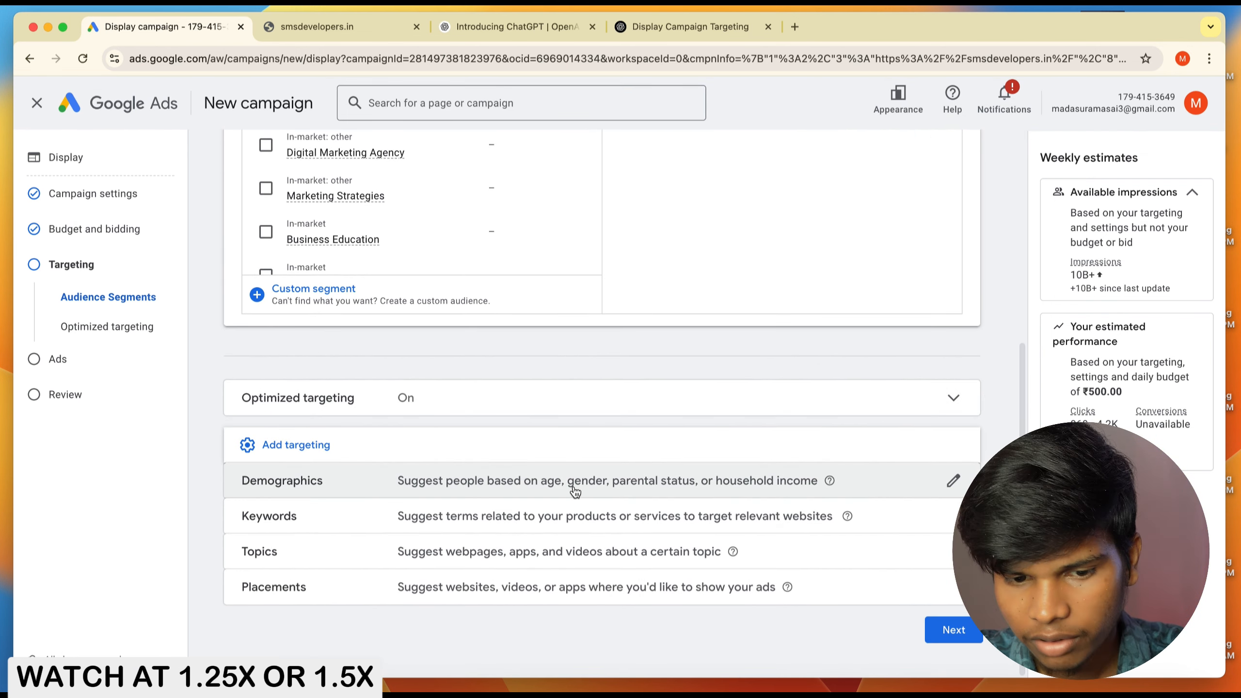
pyautogui.click(616, 480)
pyautogui.scroll(-7, 547, 437)
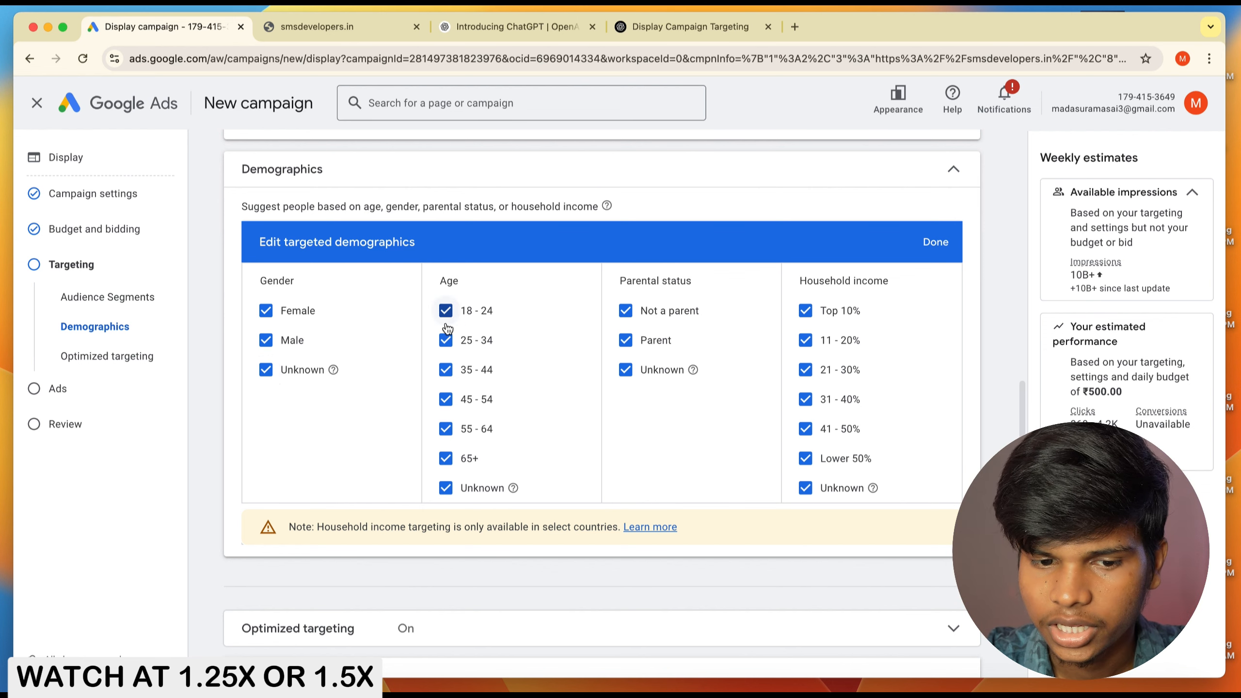
# Step: Exclude the age groups 35 - 44, 45 - 54, 55 - 64 and 65+, keeping Unknown included in the targeted demographics
pyautogui.click(446, 370)
pyautogui.click(446, 400)
pyautogui.click(446, 428)
pyautogui.click(446, 458)
pyautogui.click(446, 487)
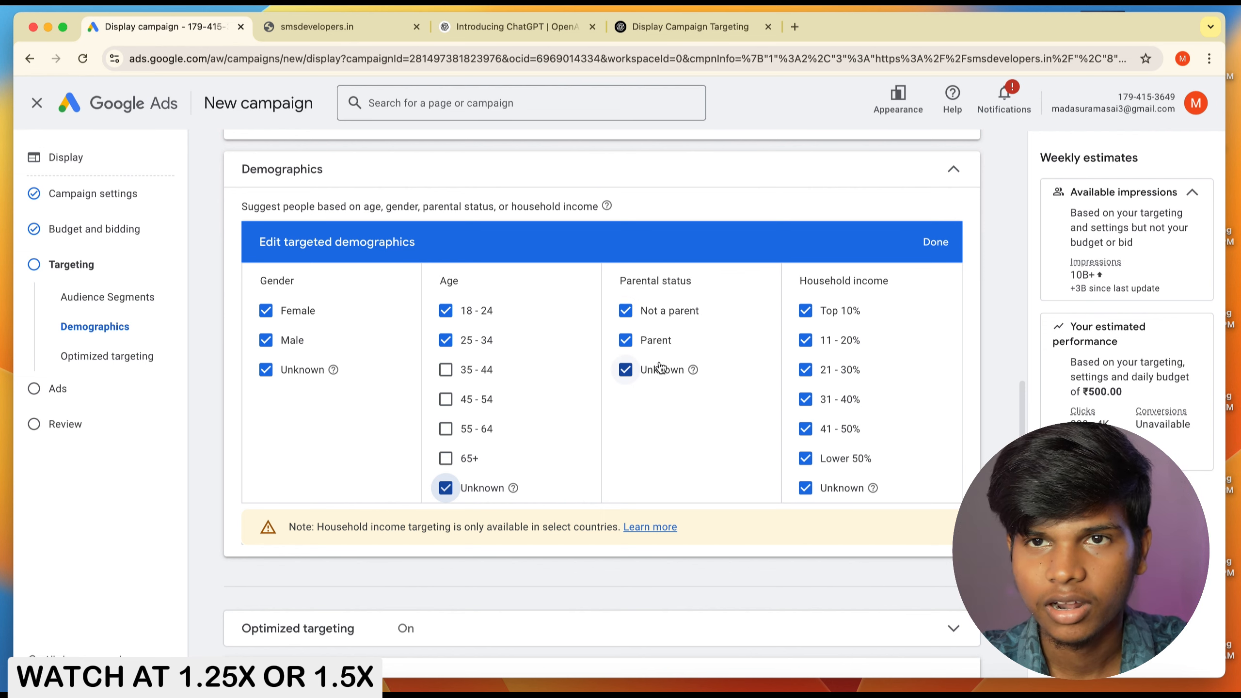
pyautogui.moveTo(816, 281); pyautogui.dragTo(846, 291)
pyautogui.click(846, 292)
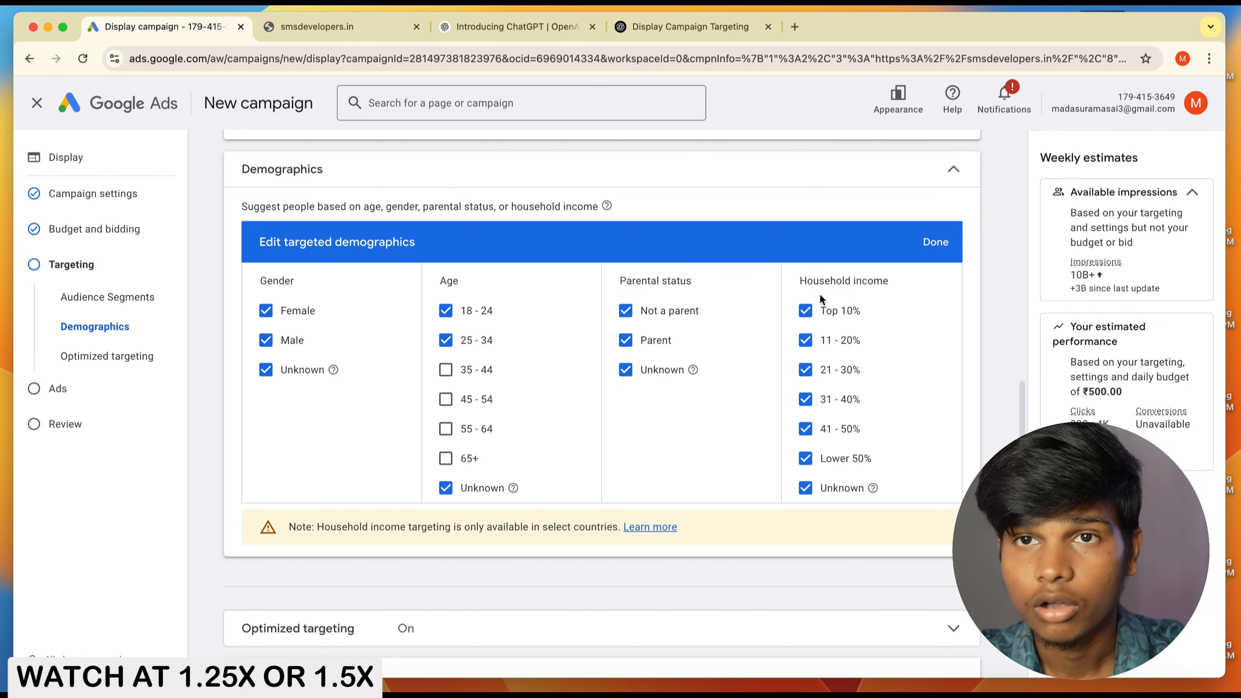